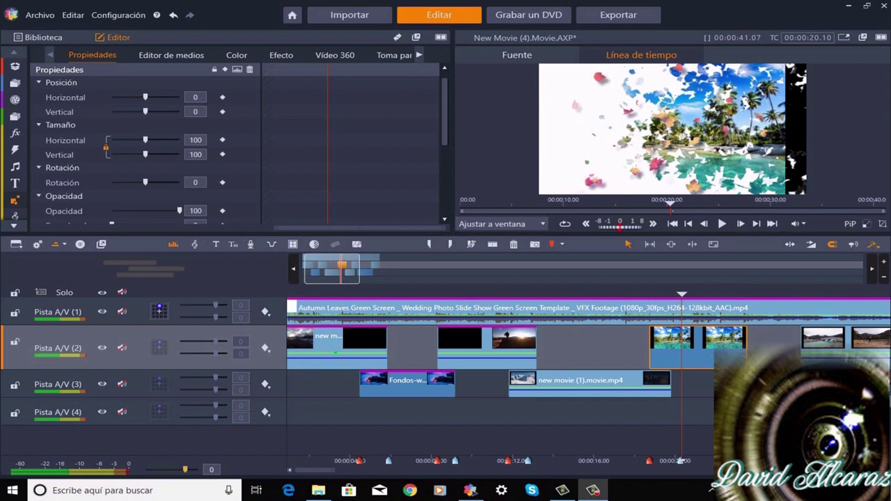
- Hide Pista A/V (1), unlink the beach clip's size proportions and widen its horizontal size to 118.4
{"action": "left_click", "coordinate": [103, 312]}
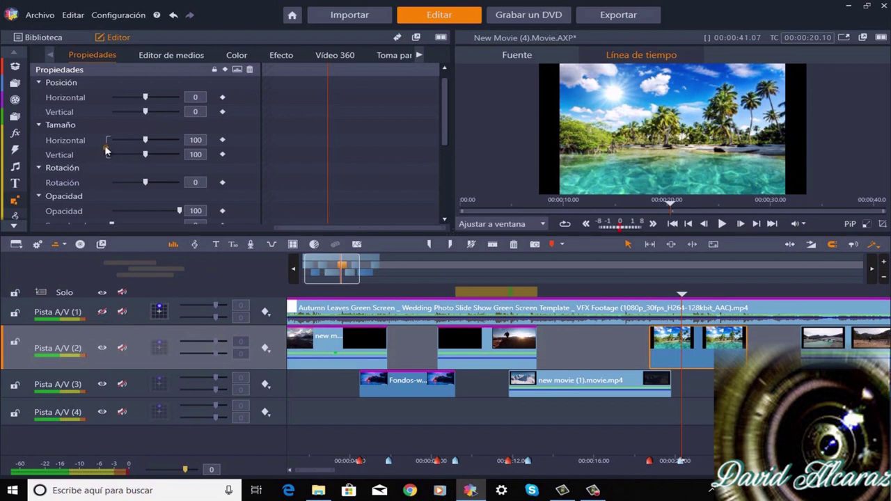
{"action": "left_click_drag", "start_coordinate": [146, 140], "coordinate": [155, 142]}
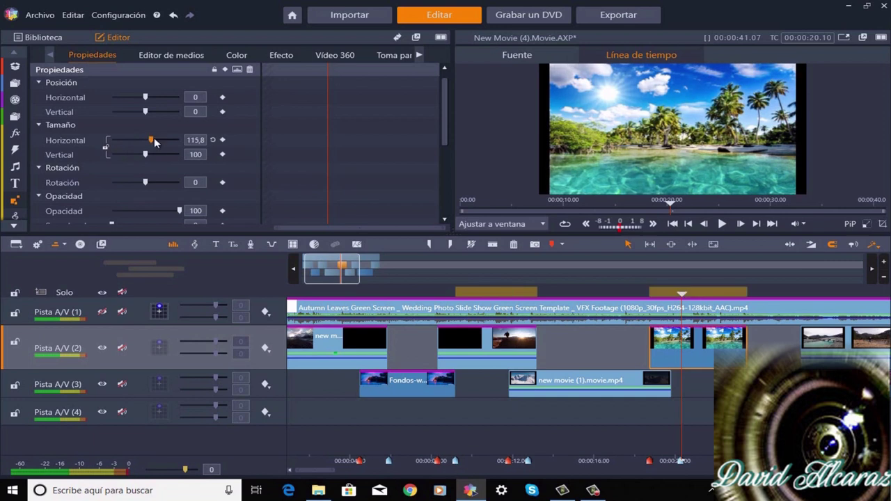
{"action": "left_click_drag", "start_coordinate": [157, 141], "coordinate": [158, 141]}
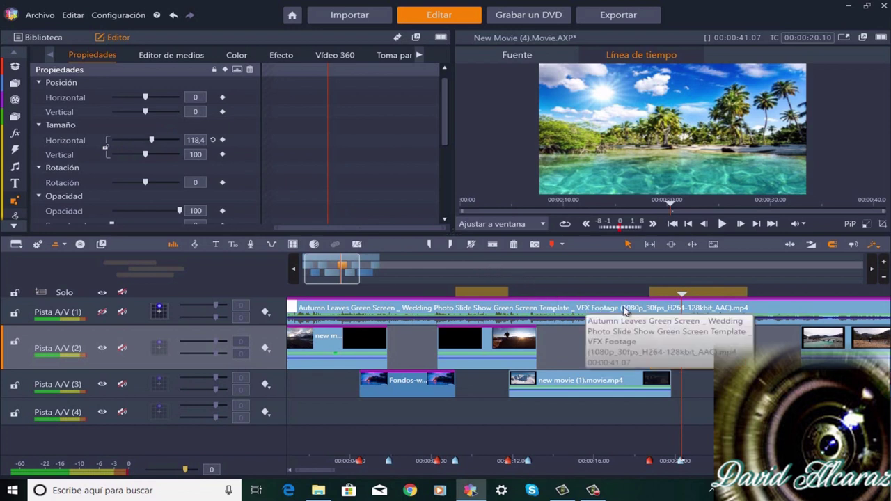
- Unlink the size proportions of the mountain clip on Pista A/V (3) and set its size to 114.4 horizontal and 111.8 vertical
{"action": "left_click", "coordinate": [778, 302]}
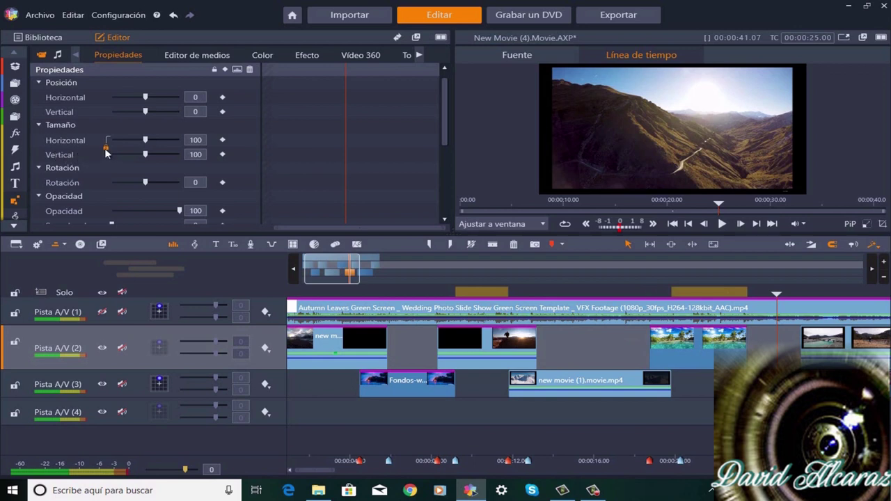
{"action": "left_click_drag", "start_coordinate": [146, 140], "coordinate": [149, 141]}
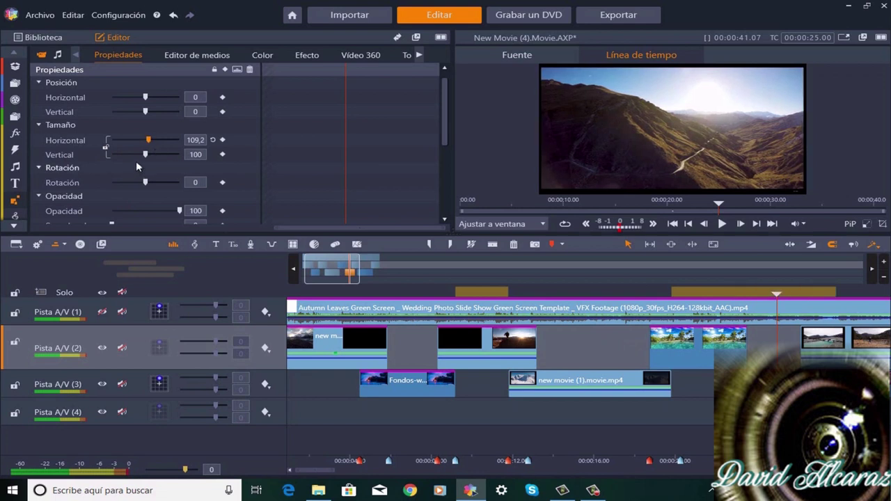
{"action": "left_click_drag", "start_coordinate": [146, 153], "coordinate": [153, 155]}
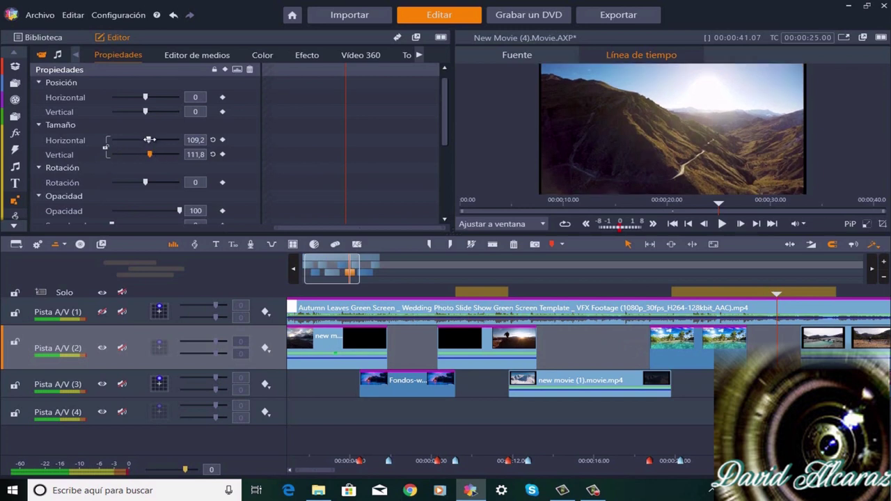
{"action": "left_click_drag", "start_coordinate": [148, 139], "coordinate": [152, 139]}
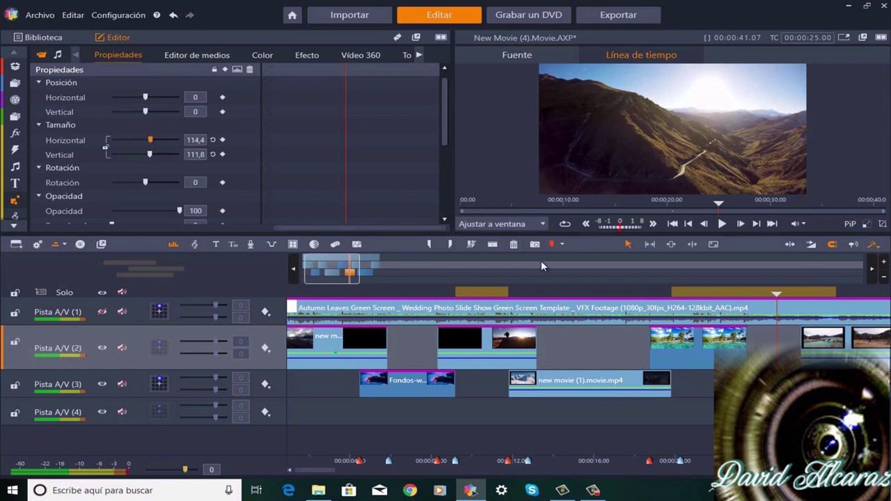
- With Pista A/V (1) visible again, enable vertical position keyframes on the beach clip and set -7.8 at 00:00:22.25
{"action": "left_click", "coordinate": [736, 295]}
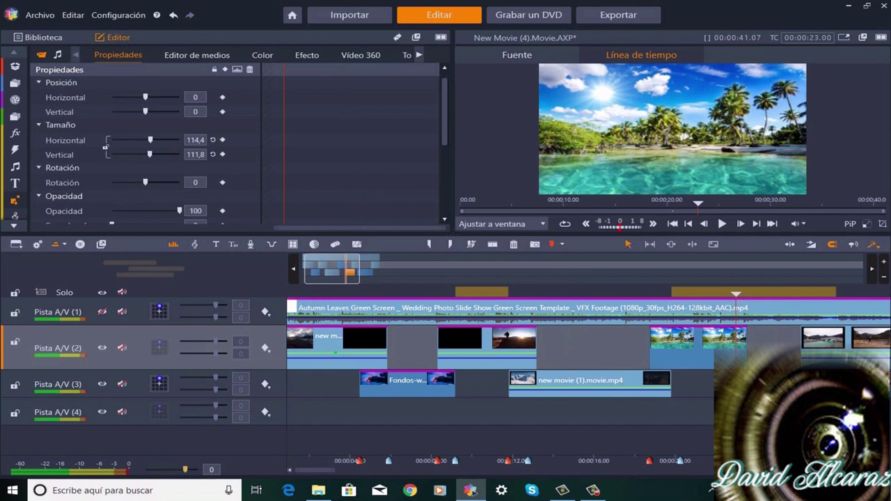
{"action": "left_click", "coordinate": [730, 295]}
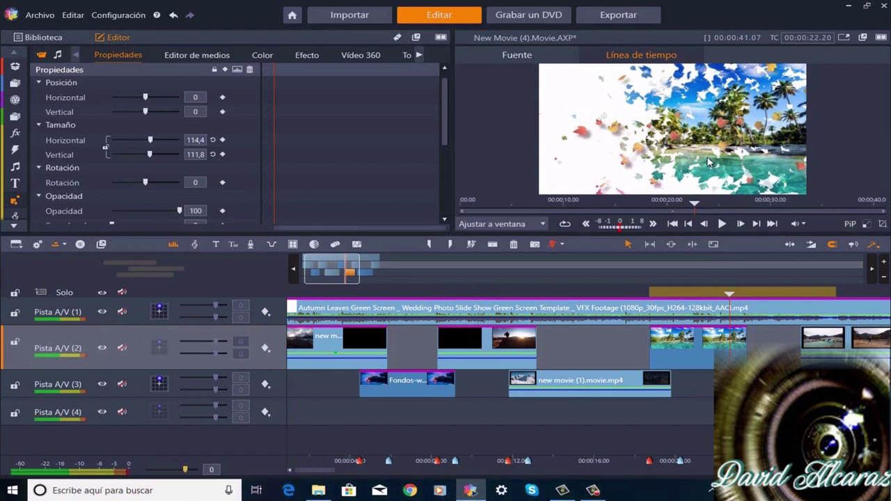
{"action": "left_click", "coordinate": [741, 224]}
{"action": "left_click", "coordinate": [741, 224]}
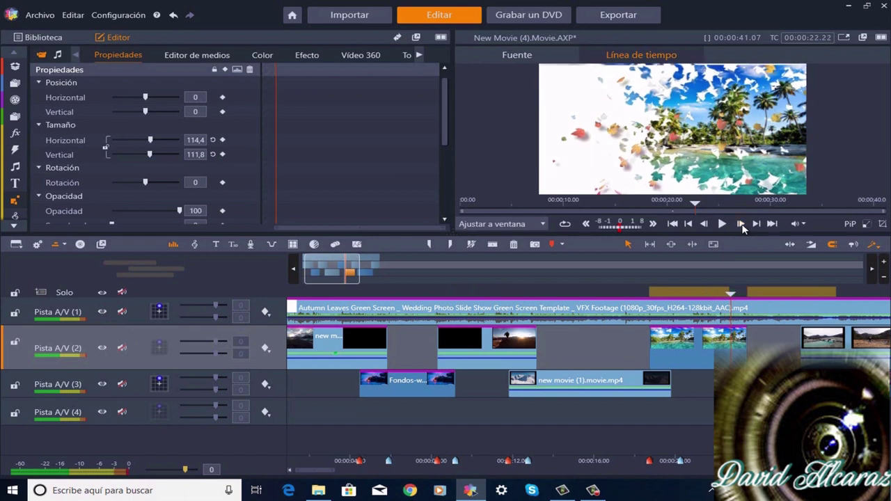
{"action": "left_click", "coordinate": [741, 224]}
{"action": "left_click", "coordinate": [741, 223]}
{"action": "left_click", "coordinate": [741, 223]}
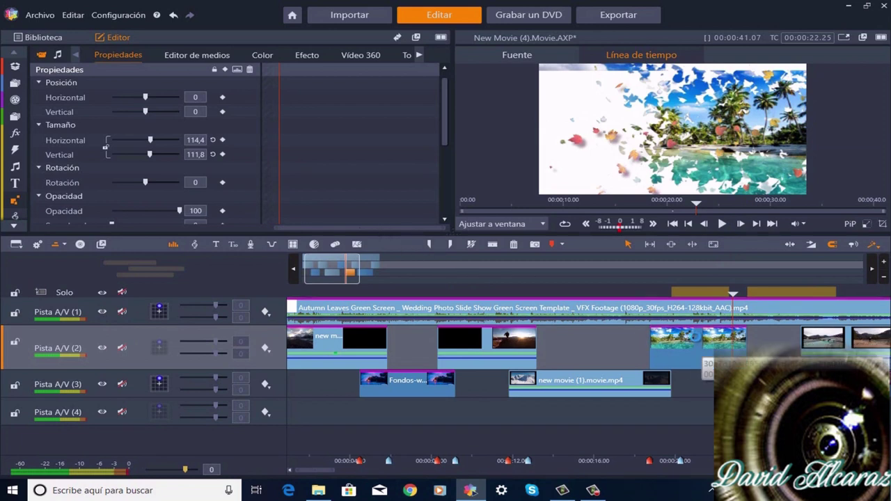
{"action": "left_click", "coordinate": [697, 341]}
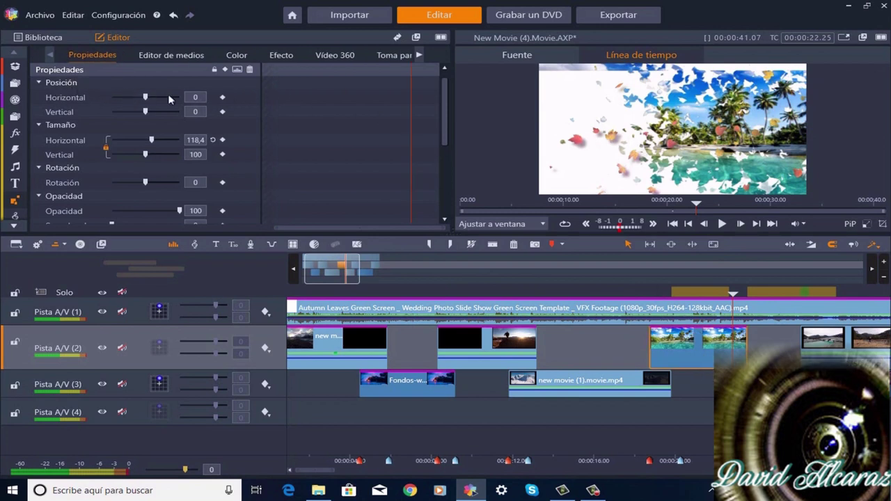
{"action": "left_click", "coordinate": [223, 113]}
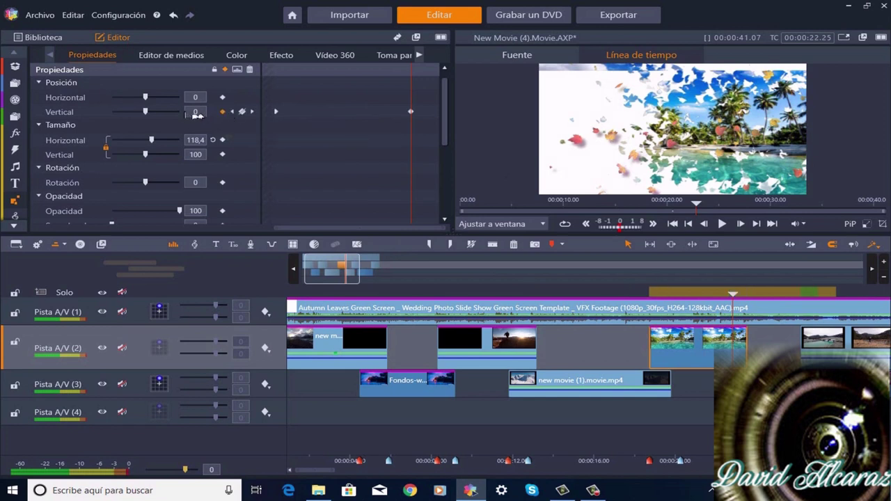
{"action": "left_click", "coordinate": [145, 111]}
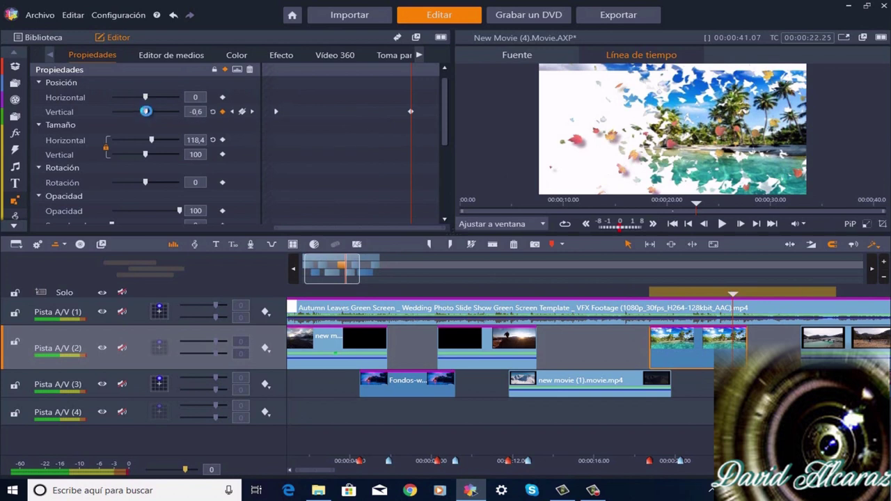
{"action": "left_click_drag", "start_coordinate": [145, 112], "coordinate": [150, 111]}
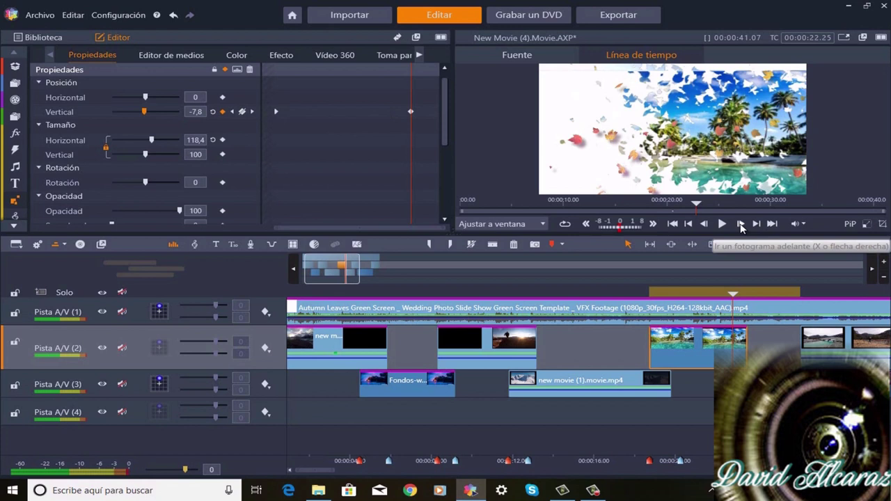
- Add a vertical position keyframe of about -34.4 to the beach clip at 00:00:23.01
{"action": "left_click", "coordinate": [741, 224]}
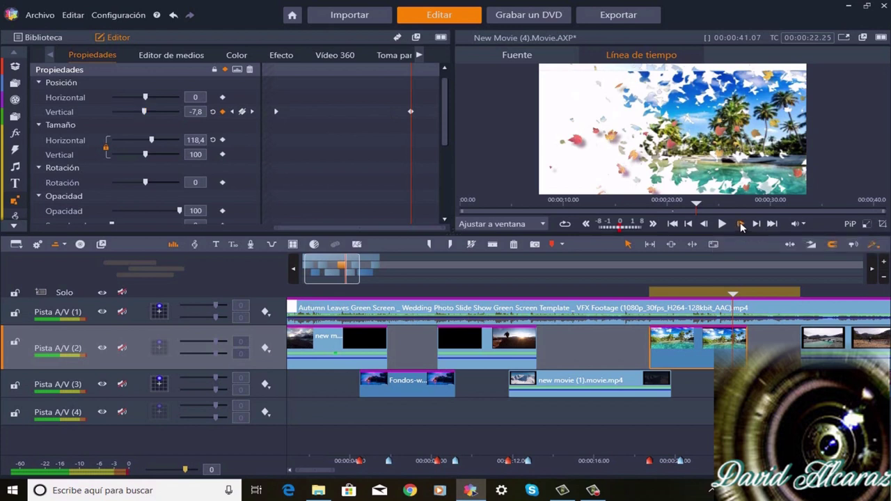
{"action": "left_click", "coordinate": [741, 224]}
{"action": "left_click", "coordinate": [741, 224]}
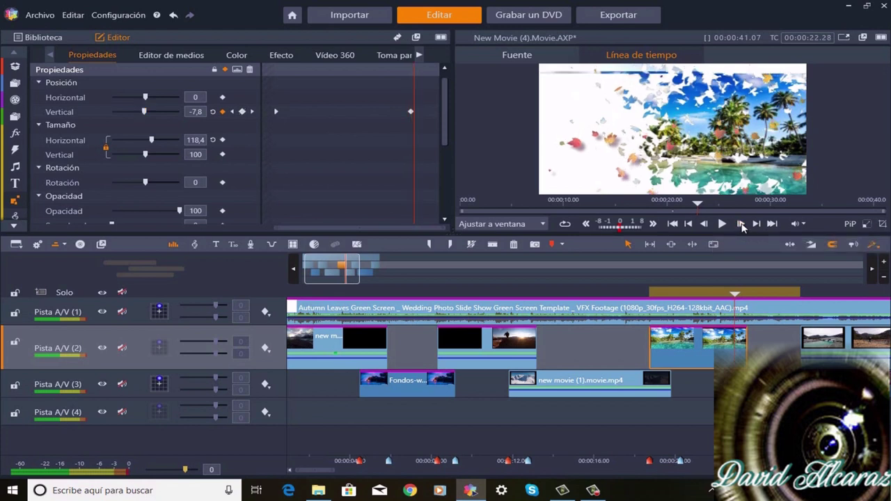
{"action": "left_click", "coordinate": [742, 225]}
{"action": "left_click", "coordinate": [742, 224]}
{"action": "left_click", "coordinate": [742, 225]}
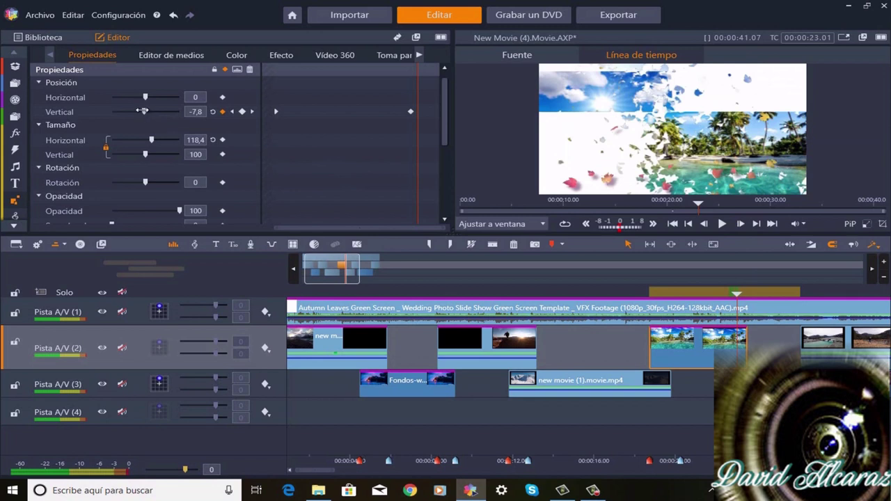
{"action": "left_click_drag", "start_coordinate": [143, 111], "coordinate": [141, 115]}
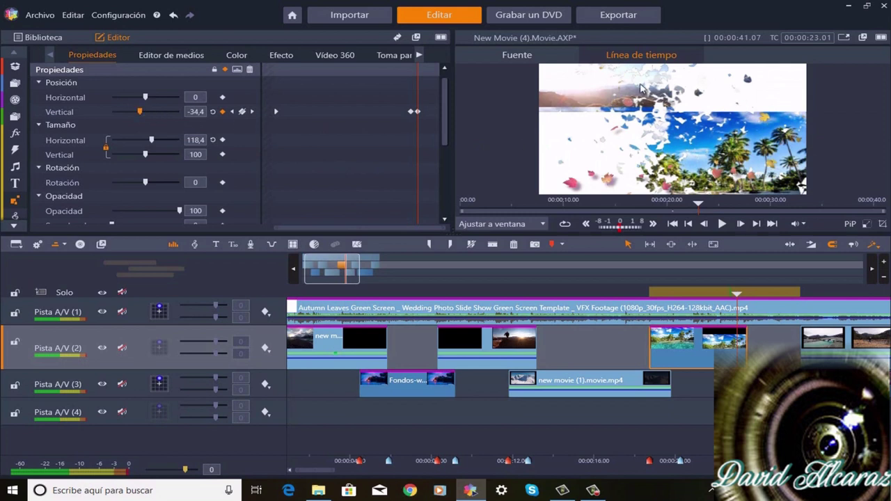
- Fine-tune the beach clip's vertical position at 00:00:23.01 to -37.9, aligning its upper edge with the template's dividing line
{"action": "key", "text": "Down"}
{"action": "key", "text": "Down"}
{"action": "key", "text": "Down"}
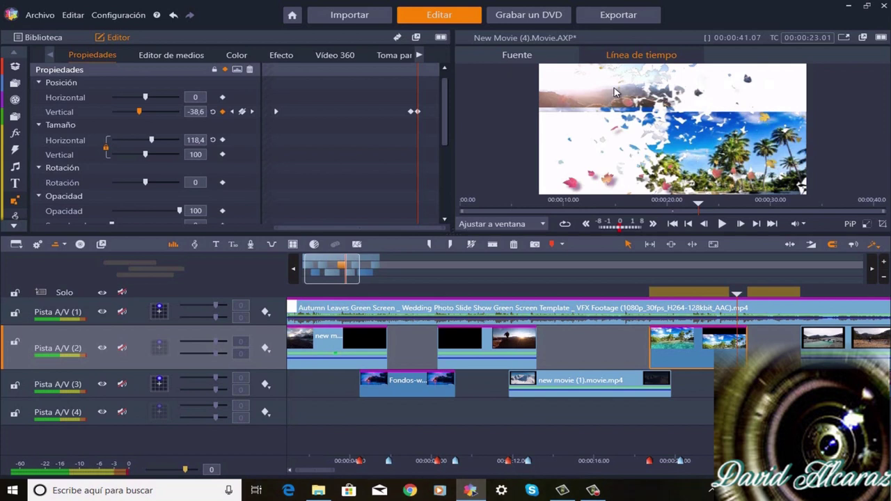
{"action": "key", "text": "Down"}
{"action": "key", "text": "Down"}
{"action": "key", "text": "Down"}
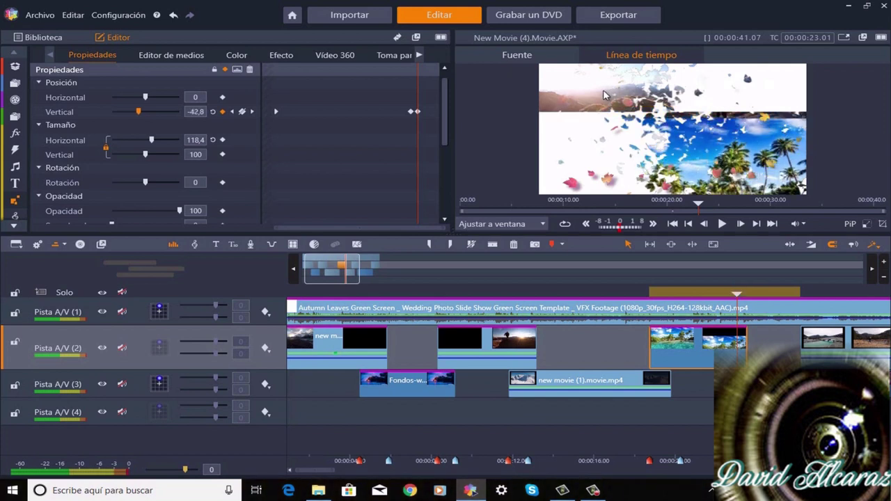
{"action": "left_click_drag", "start_coordinate": [140, 112], "coordinate": [139, 112]}
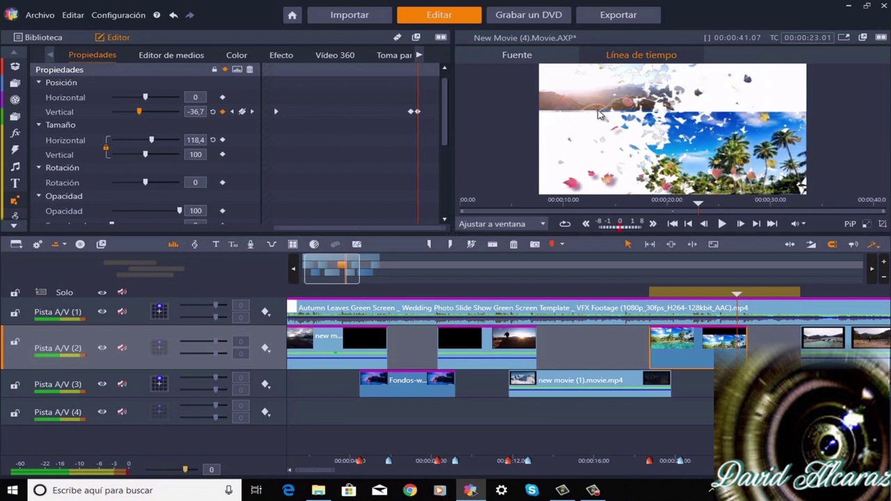
{"action": "left_click_drag", "start_coordinate": [599, 115], "coordinate": [602, 112]}
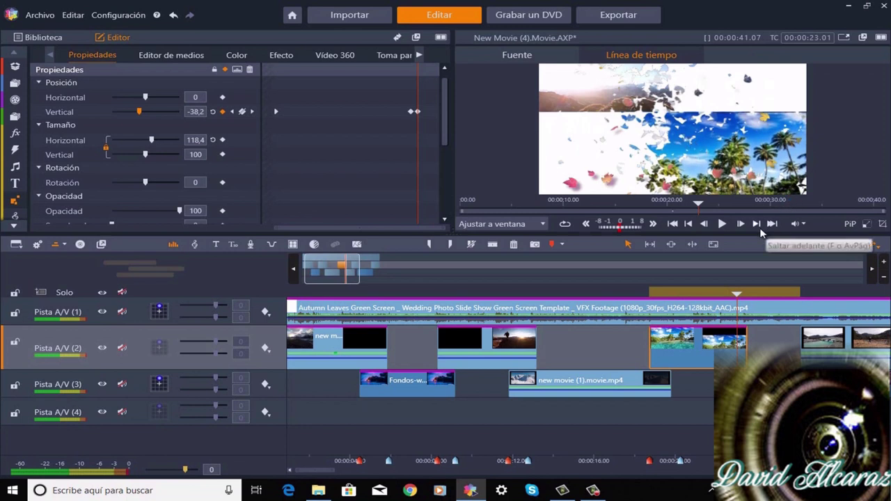
{"action": "left_click_drag", "start_coordinate": [780, 119], "coordinate": [777, 113]}
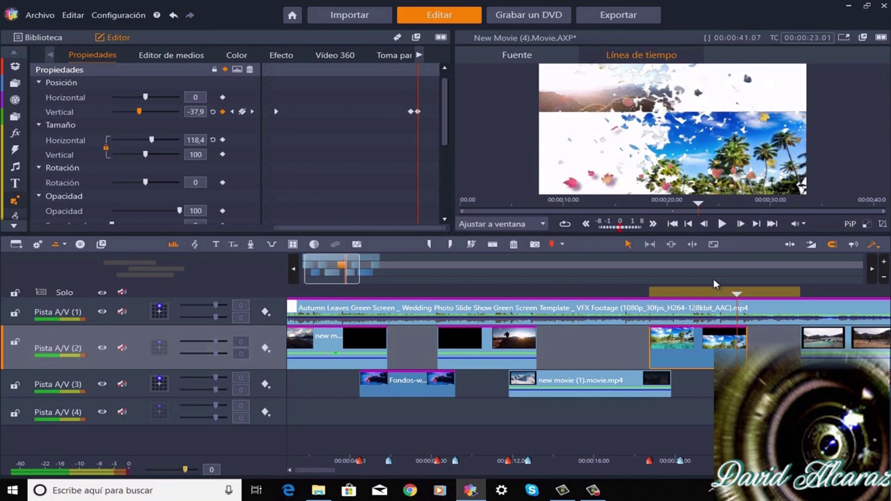
- Add vertical position keyframes to the beach clip, -95.8 at 00:00:23.11 and -119.5 at 00:00:23.17
{"action": "left_click", "coordinate": [741, 224]}
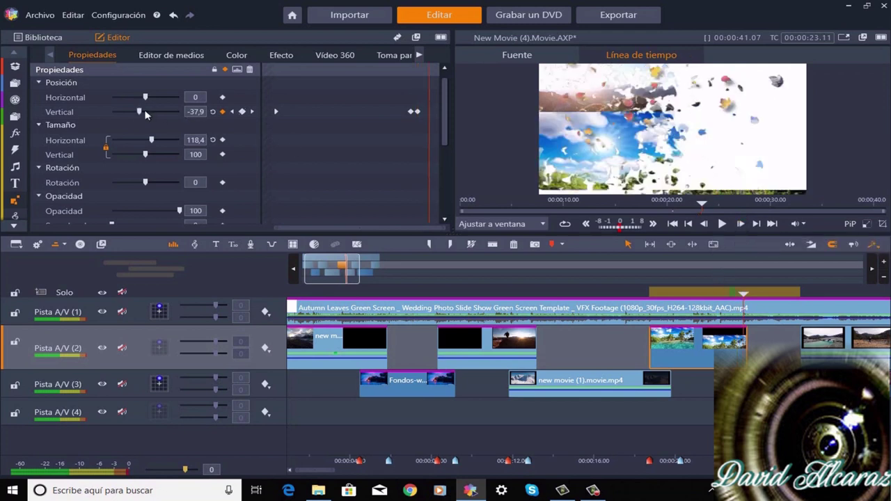
{"action": "left_click_drag", "start_coordinate": [139, 111], "coordinate": [129, 112]}
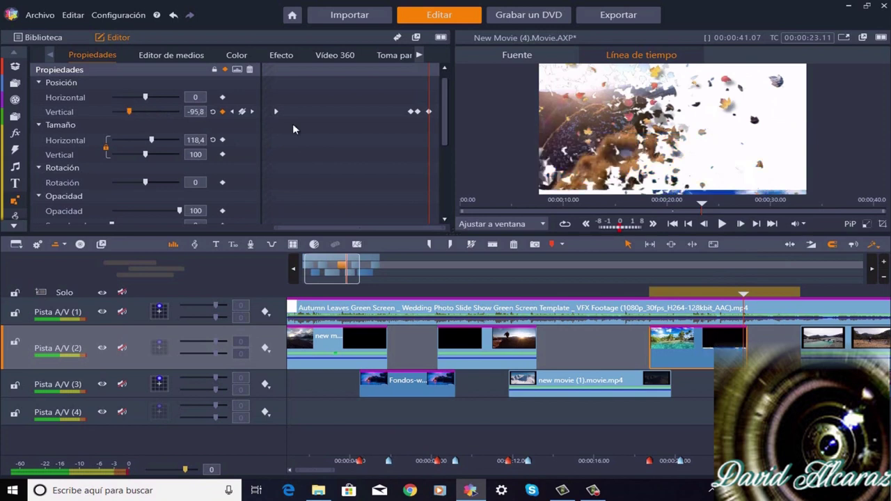
{"action": "left_click", "coordinate": [741, 225]}
{"action": "left_click", "coordinate": [741, 224]}
{"action": "left_click", "coordinate": [741, 224]}
{"action": "left_click", "coordinate": [741, 225]}
{"action": "left_click", "coordinate": [741, 224]}
{"action": "left_click", "coordinate": [741, 224]}
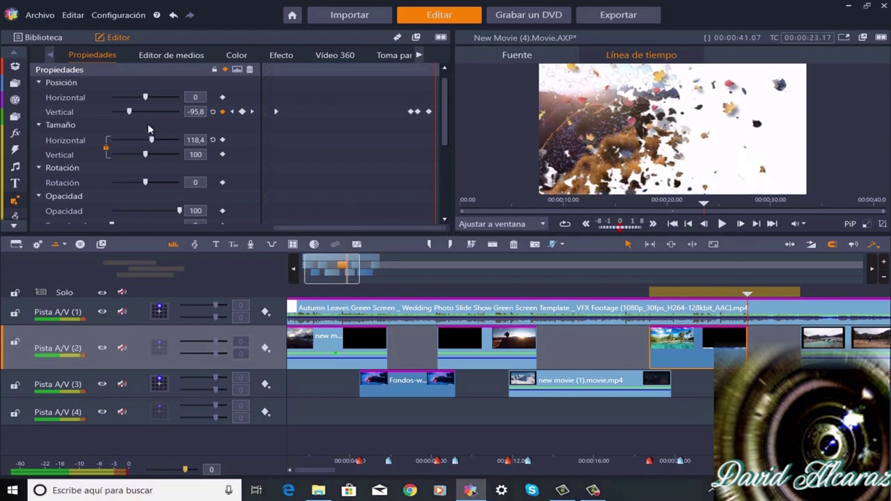
{"action": "left_click_drag", "start_coordinate": [122, 111], "coordinate": [119, 112]}
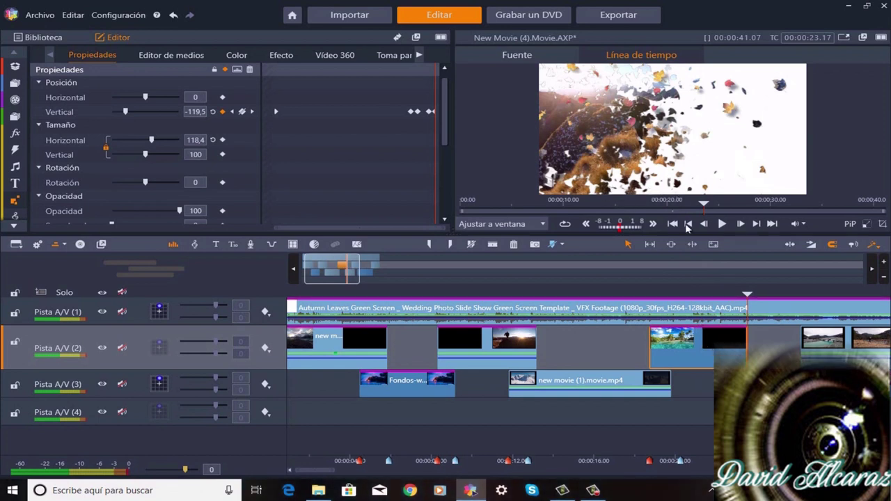
- Set the beach clip's vertical position to -49.7 at 00:00:23.02 so it lines up with the moving transition edge
{"action": "left_click", "coordinate": [752, 294]}
{"action": "mouse_move", "coordinate": [752, 294]}
{"action": "left_mouse_down"}
{"action": "mouse_move", "coordinate": [713, 293]}
{"action": "mouse_move", "coordinate": [737, 294]}
{"action": "left_mouse_up"}
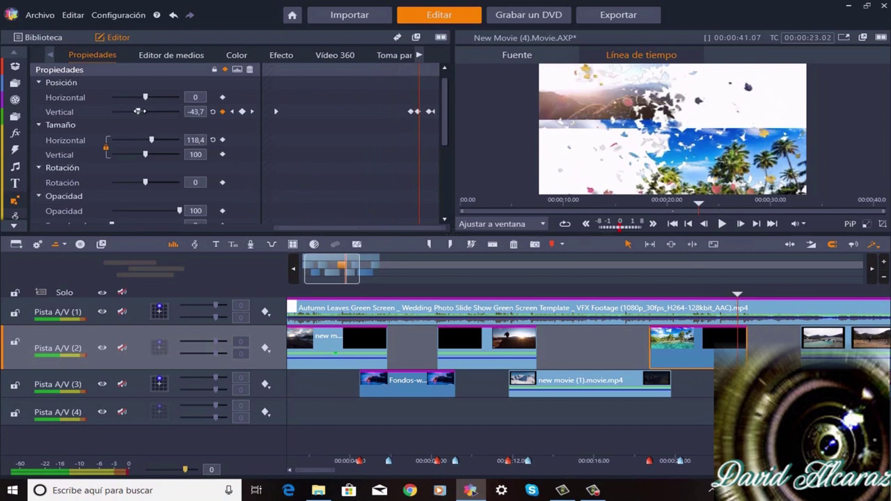
{"action": "left_click_drag", "start_coordinate": [140, 112], "coordinate": [137, 111]}
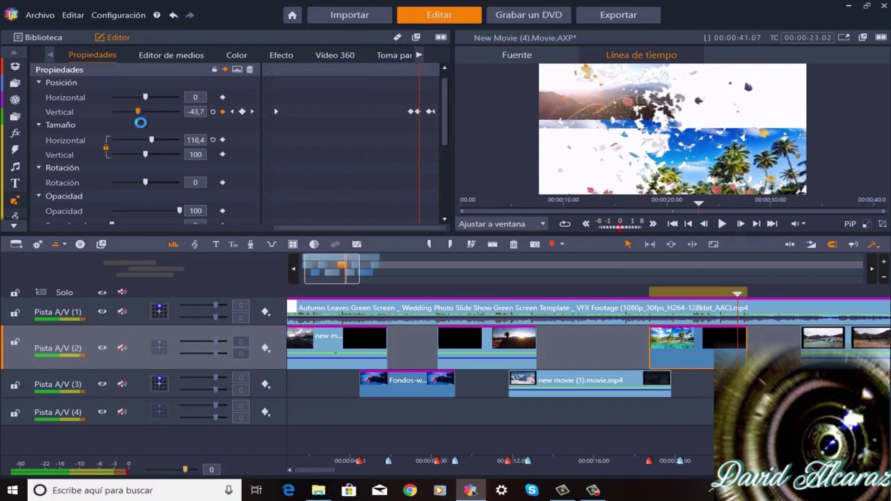
{"action": "key", "text": "Left"}
{"action": "key", "text": "Left"}
{"action": "key", "text": "Left"}
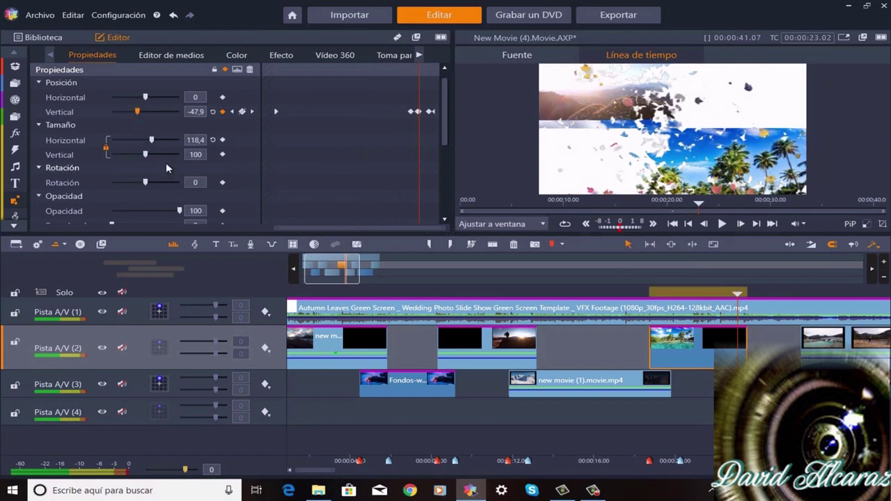
{"action": "key", "text": "Left"}
{"action": "key", "text": "Left"}
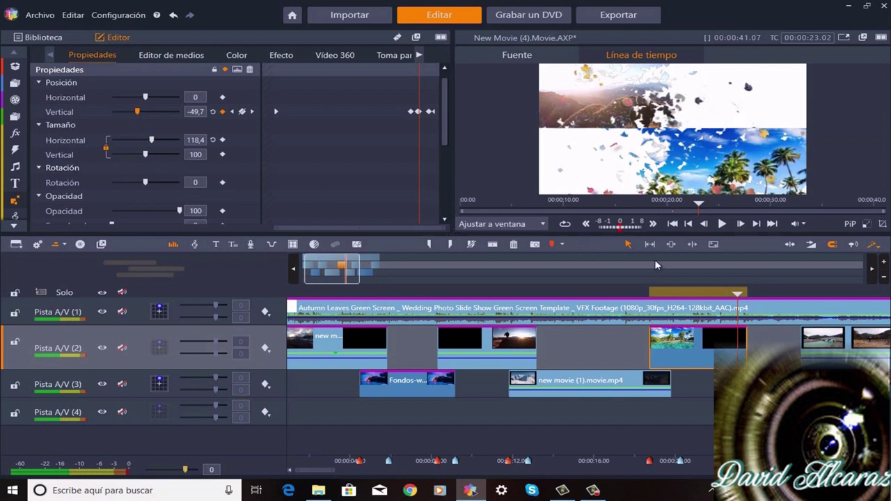
- Step back frame by frame to 00:00:22.25 and check the beach clip's alignment with the template's transition
{"action": "left_click", "coordinate": [705, 223]}
{"action": "left_click", "coordinate": [705, 223]}
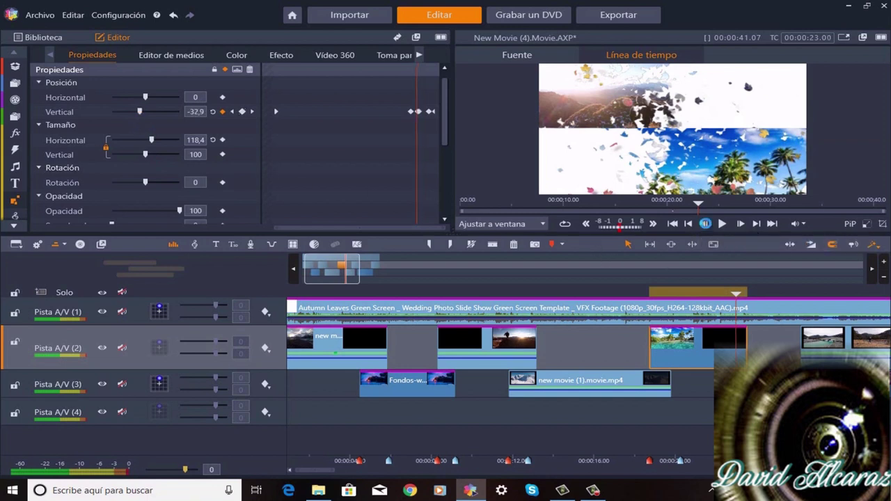
{"action": "left_click", "coordinate": [705, 224]}
{"action": "left_click", "coordinate": [705, 224]}
{"action": "left_click", "coordinate": [705, 224]}
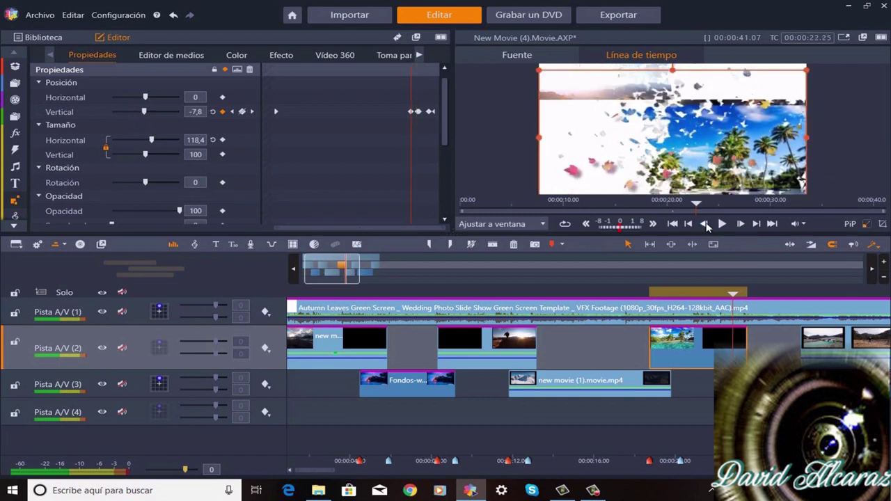
{"action": "left_click", "coordinate": [707, 225]}
{"action": "left_click", "coordinate": [707, 225]}
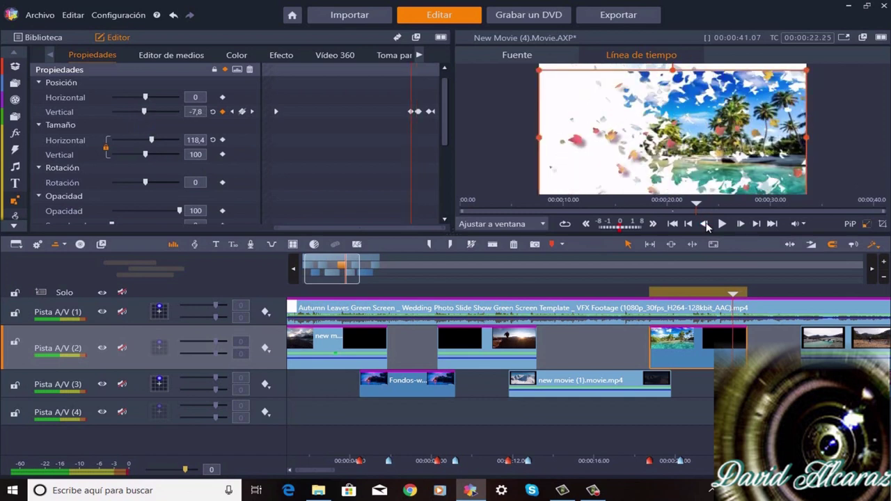
- Set the beach clip's vertical position to -22.8 at 00:00:22.29 and -98.2 at 00:00:23.13 to follow the transition edge
{"action": "left_click", "coordinate": [741, 223]}
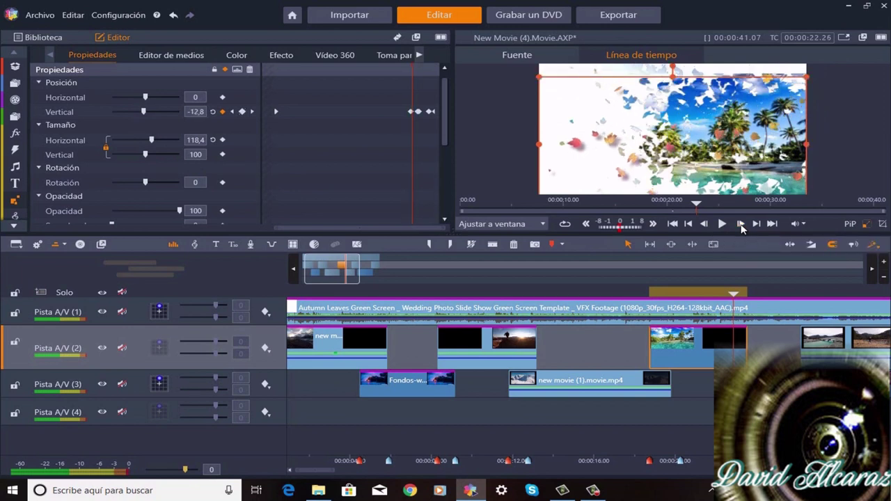
{"action": "left_click", "coordinate": [741, 224]}
{"action": "left_click", "coordinate": [741, 223]}
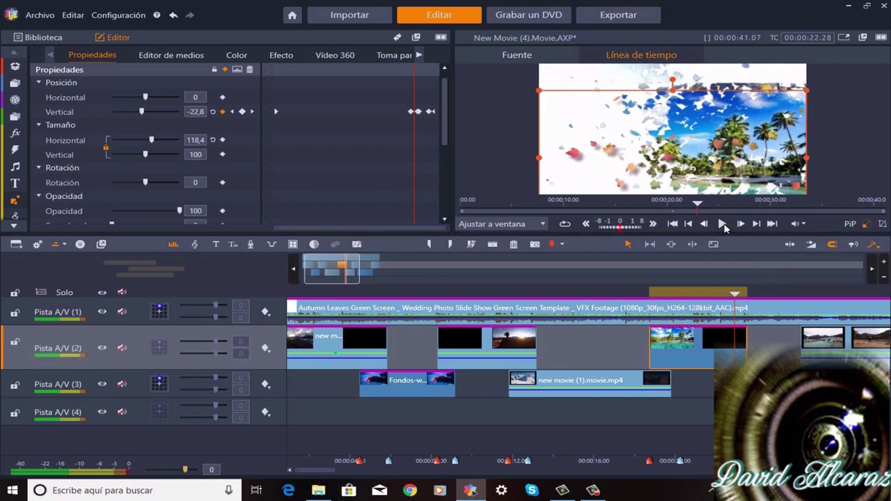
{"action": "left_click", "coordinate": [741, 225]}
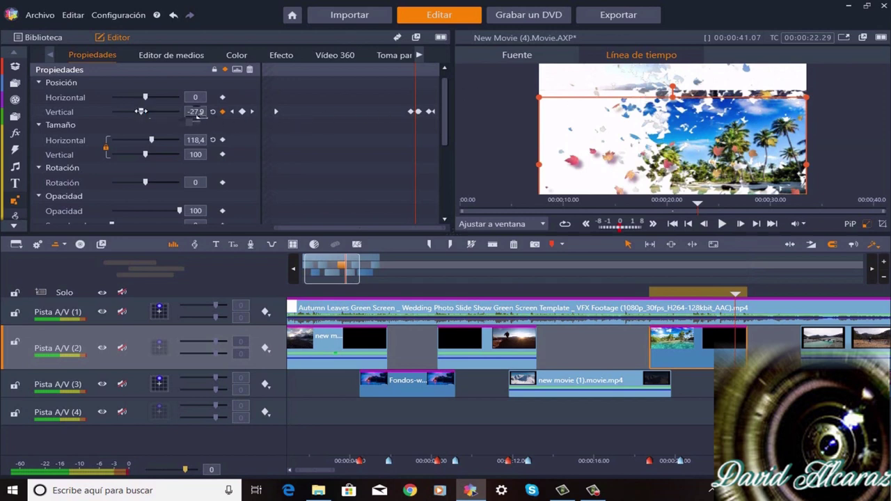
{"action": "left_click_drag", "start_coordinate": [141, 111], "coordinate": [145, 113]}
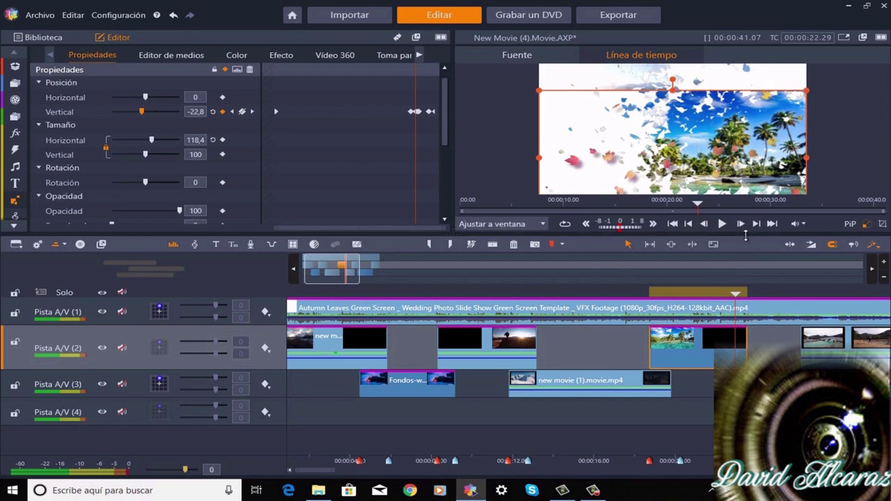
{"action": "left_click", "coordinate": [745, 292]}
{"action": "left_click_drag", "start_coordinate": [142, 111], "coordinate": [129, 111]}
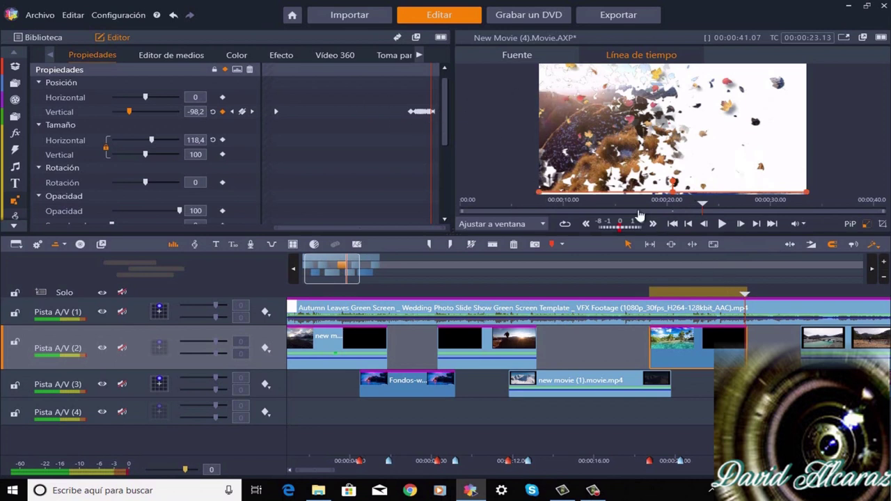
- Advance frame by frame past 00:00:23.13 and check the template's transition beyond the end of the beach clip
{"action": "left_click", "coordinate": [742, 223]}
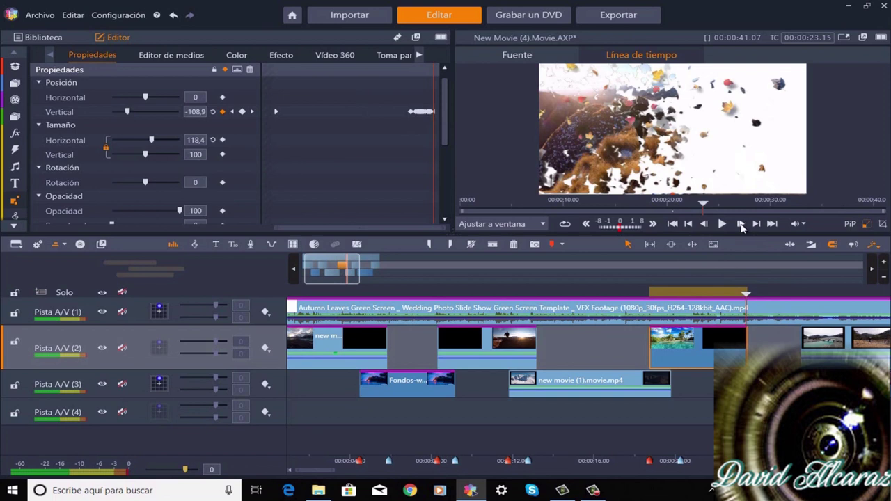
{"action": "left_click", "coordinate": [741, 223]}
{"action": "left_click", "coordinate": [742, 224]}
{"action": "left_click", "coordinate": [742, 224]}
{"action": "left_click", "coordinate": [742, 224]}
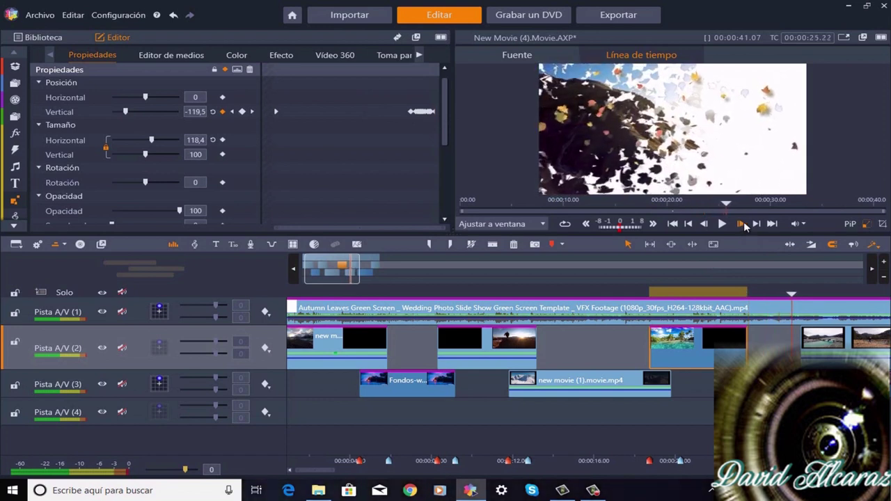
{"action": "left_click", "coordinate": [741, 224]}
{"action": "left_click", "coordinate": [741, 224]}
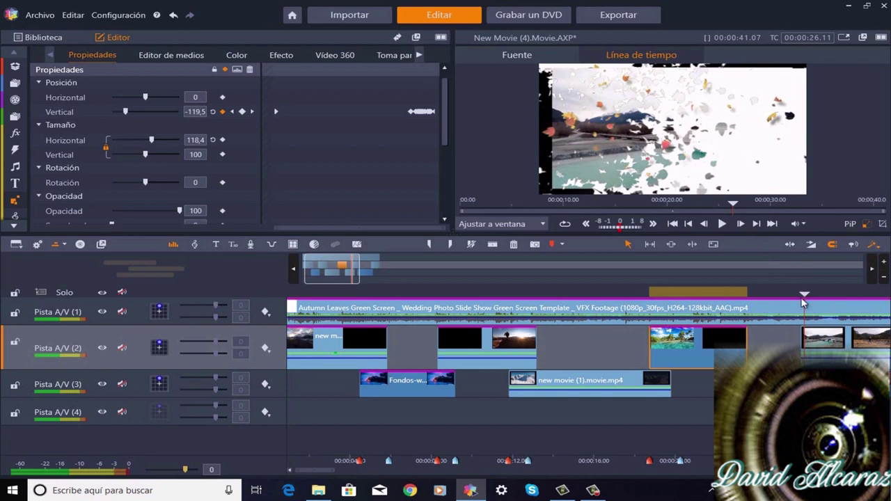
- At 00:00:26.17, select the river-and-bridge clip, hide track A/V (1) and scale the clip to 117.1 in both directions
{"action": "left_click_drag", "start_coordinate": [805, 294], "coordinate": [809, 294]}
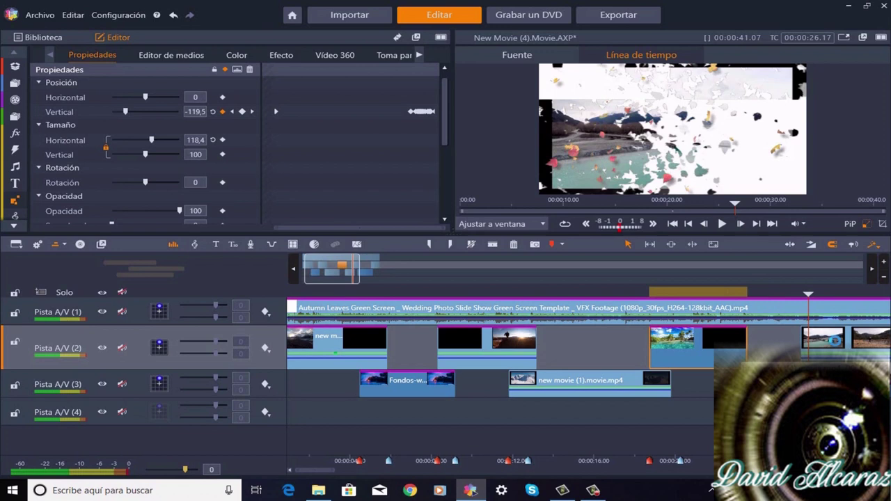
{"action": "left_click", "coordinate": [835, 341]}
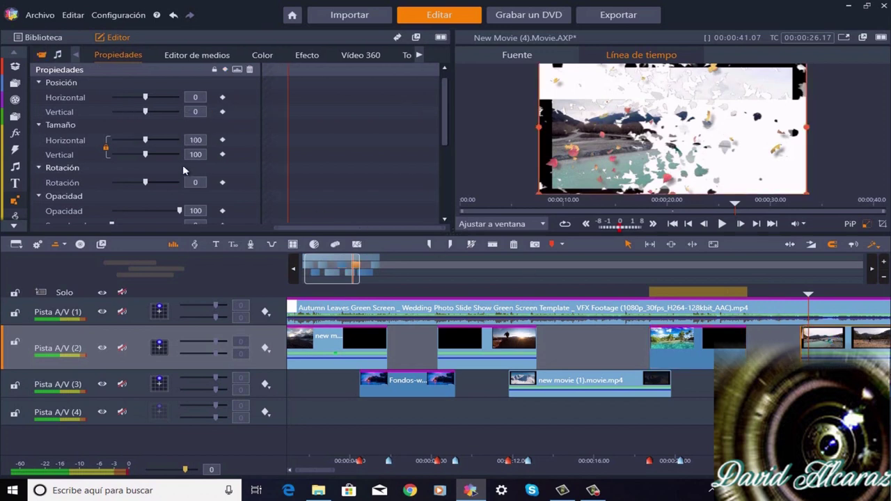
{"action": "left_click", "coordinate": [101, 312]}
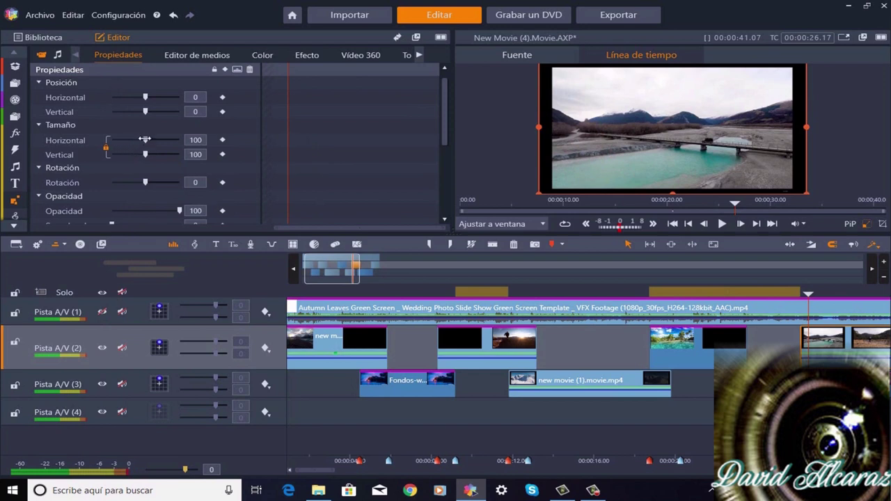
{"action": "left_click_drag", "start_coordinate": [146, 140], "coordinate": [150, 140]}
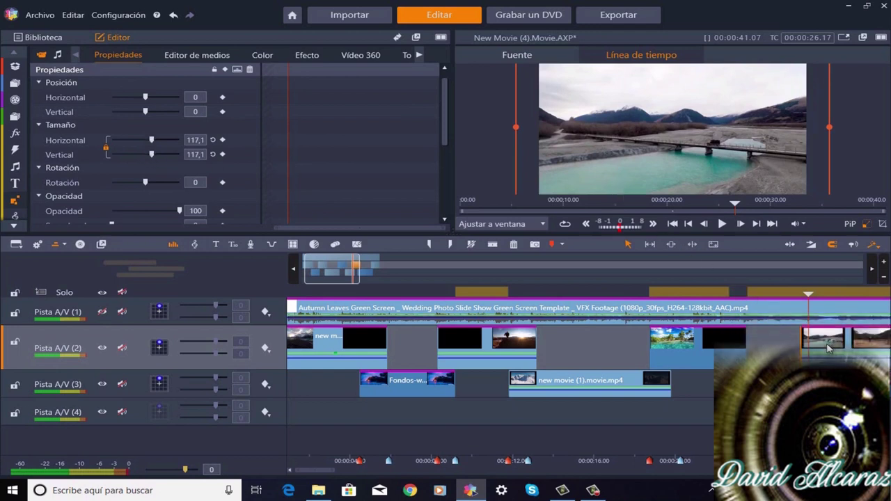
- Set the bridge clip's vertical position to 47.1, crop its lower edge by 6% and hide its transform outline in the preview
{"action": "left_click", "coordinate": [192, 113]}
{"action": "left_click_drag", "start_coordinate": [147, 112], "coordinate": [159, 116]}
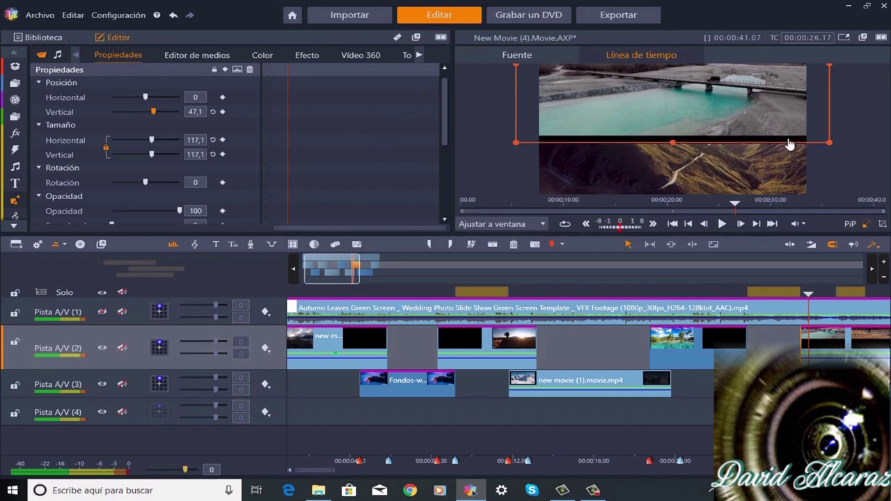
{"action": "left_click_drag", "start_coordinate": [444, 130], "coordinate": [443, 209]}
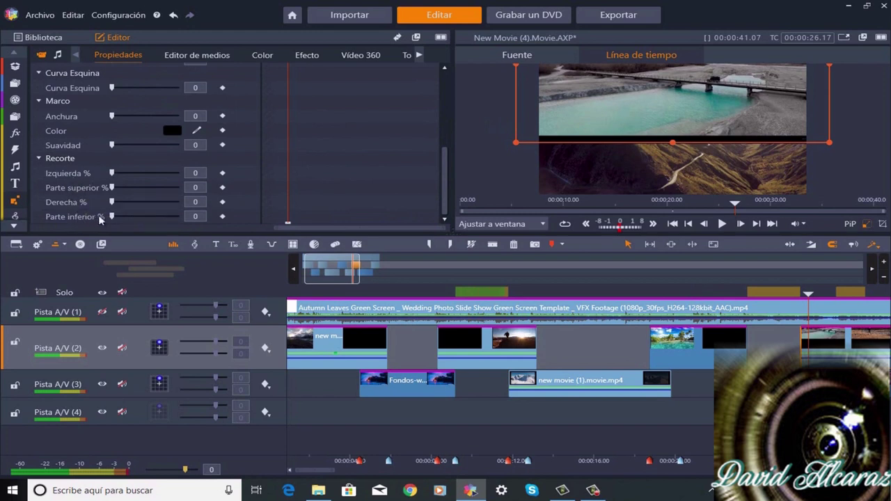
{"action": "left_click_drag", "start_coordinate": [114, 217], "coordinate": [116, 217]}
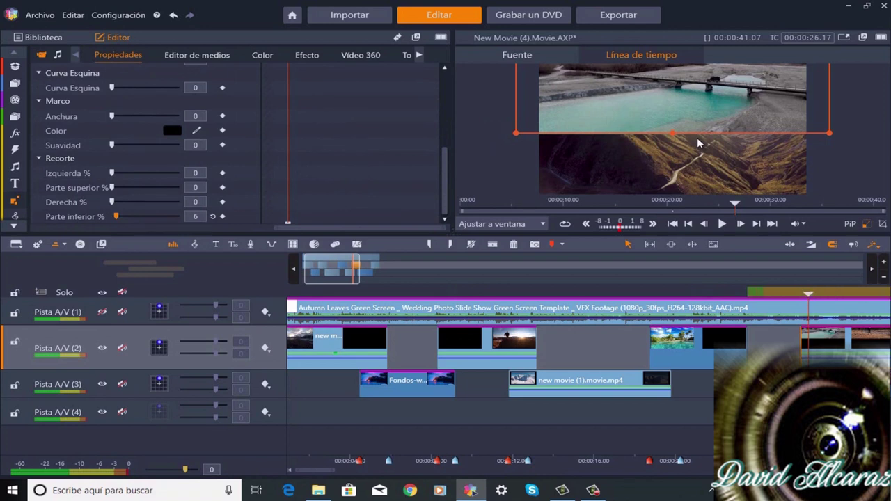
{"action": "left_click", "coordinate": [867, 225]}
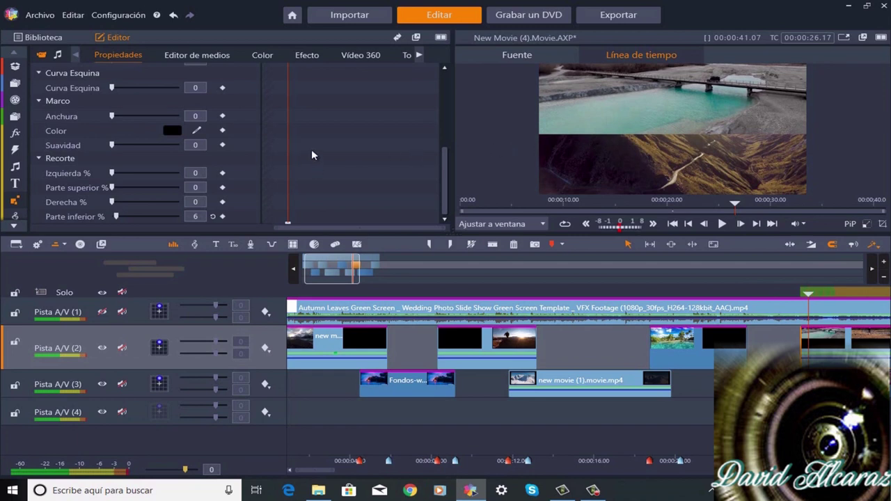
- Give the bridge clip a brown frame sampled from the mountain image below, with width 18.6 and softness 9
{"action": "left_click", "coordinate": [172, 130]}
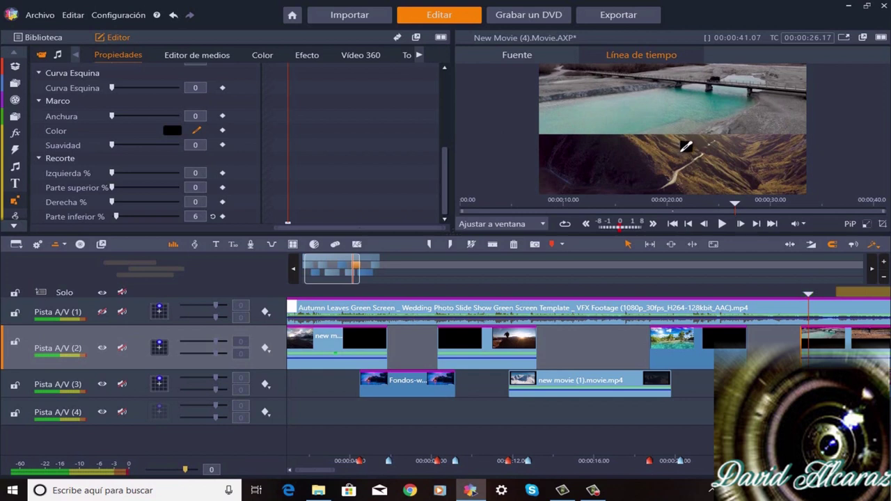
{"action": "left_click", "coordinate": [686, 151]}
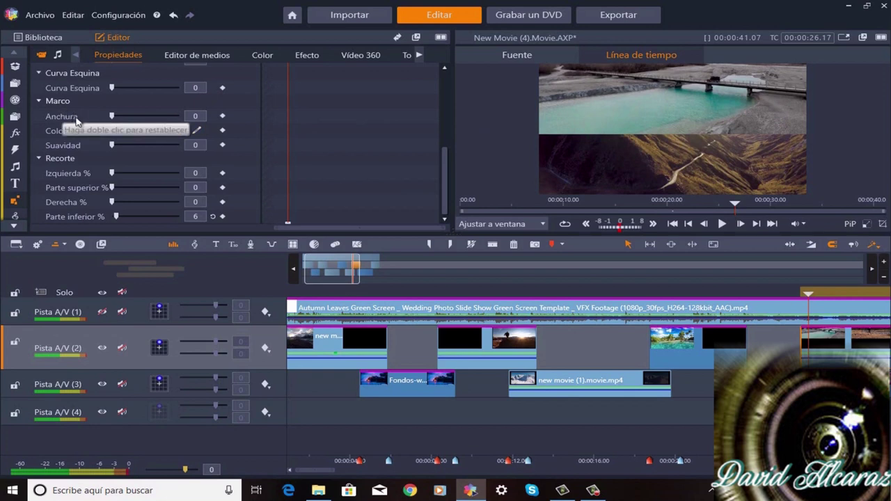
{"action": "left_click", "coordinate": [117, 116]}
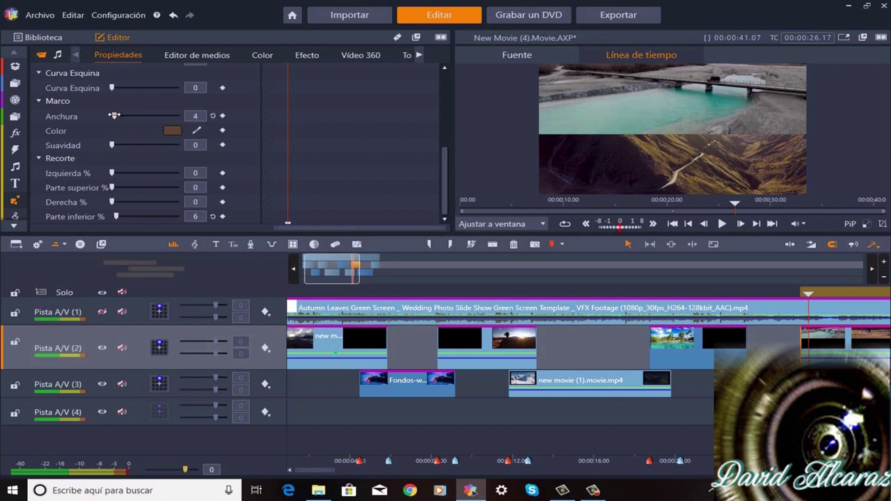
{"action": "left_click_drag", "start_coordinate": [117, 116], "coordinate": [130, 115]}
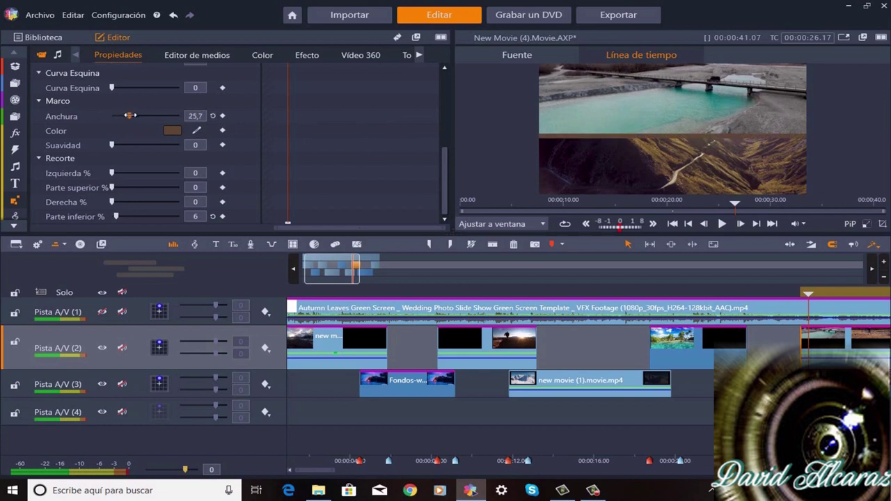
{"action": "left_click_drag", "start_coordinate": [129, 116], "coordinate": [126, 116]}
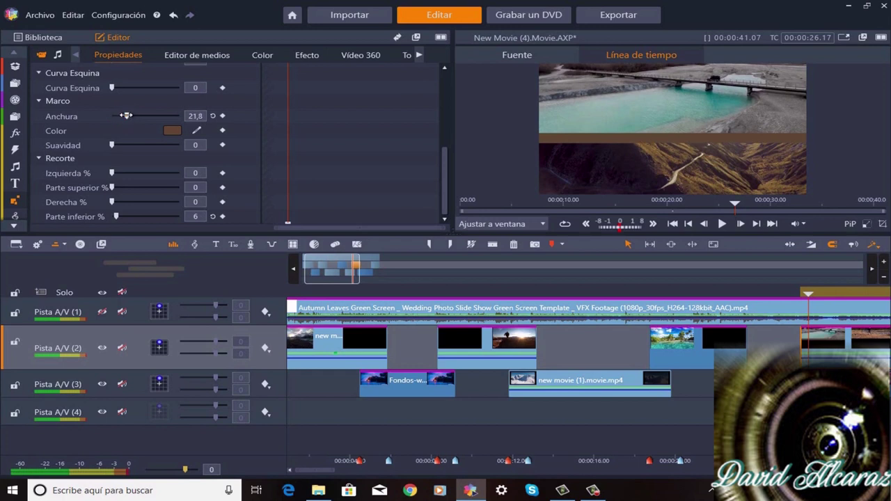
{"action": "left_click_drag", "start_coordinate": [127, 116], "coordinate": [124, 115]}
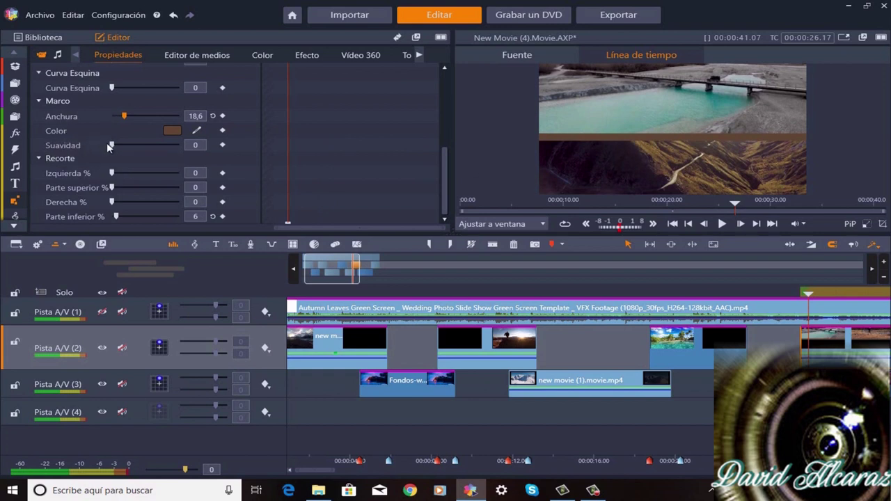
{"action": "mouse_move", "coordinate": [115, 144]}
{"action": "left_mouse_down"}
{"action": "mouse_move", "coordinate": [153, 144]}
{"action": "mouse_move", "coordinate": [129, 143]}
{"action": "left_mouse_up"}
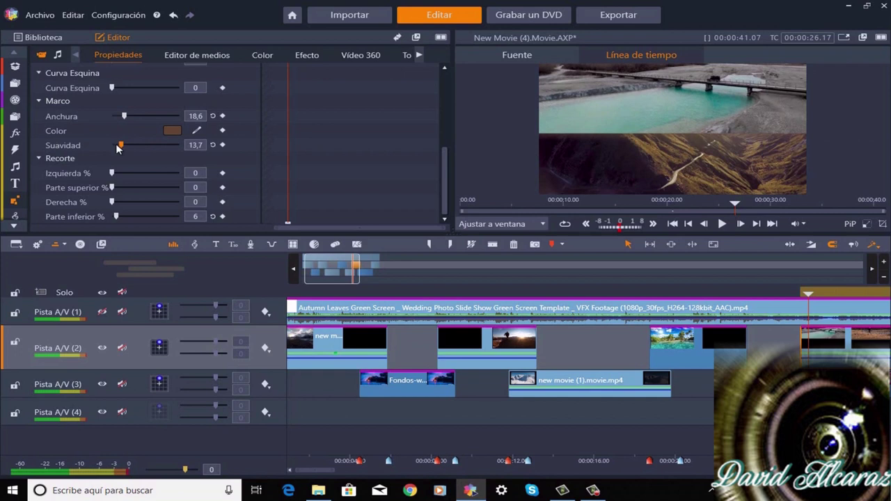
{"action": "left_click_drag", "start_coordinate": [120, 144], "coordinate": [117, 143]}
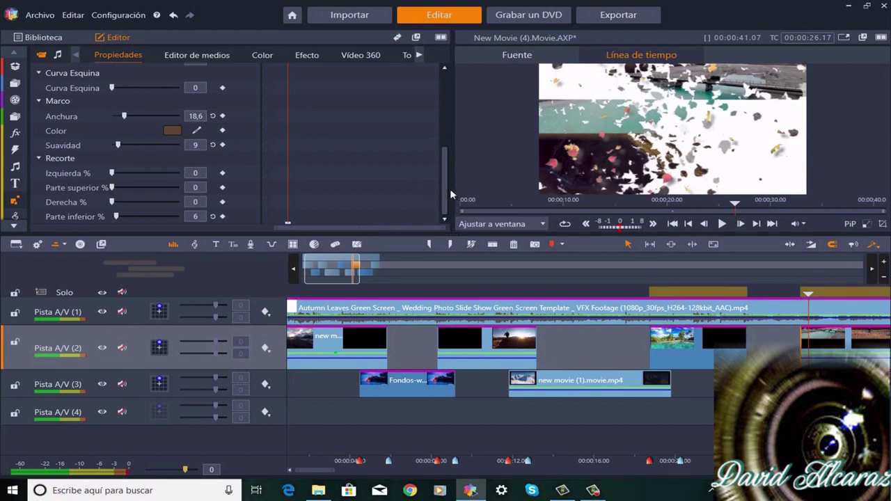
- Raise the bridge clip's vertical position to 112.6 and enable vertical position keyframes at its start, 00:00:26.05
{"action": "left_click_drag", "start_coordinate": [445, 185], "coordinate": [439, 94]}
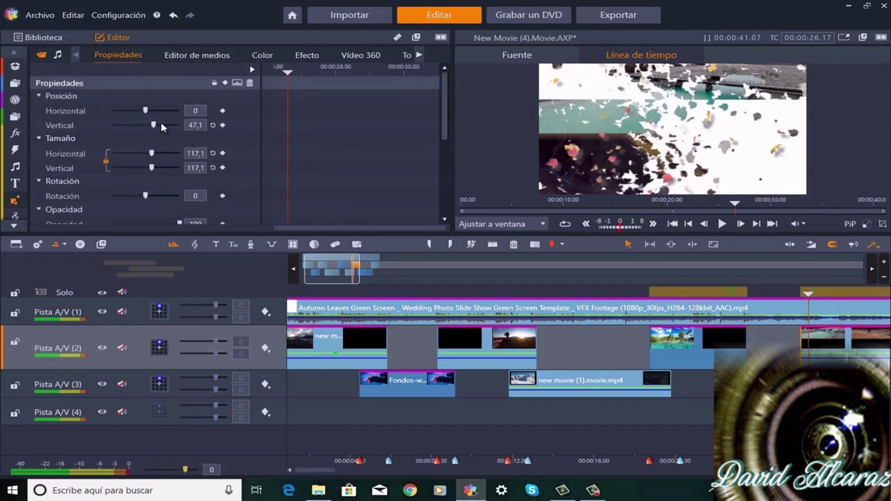
{"action": "left_click_drag", "start_coordinate": [153, 125], "coordinate": [165, 125]}
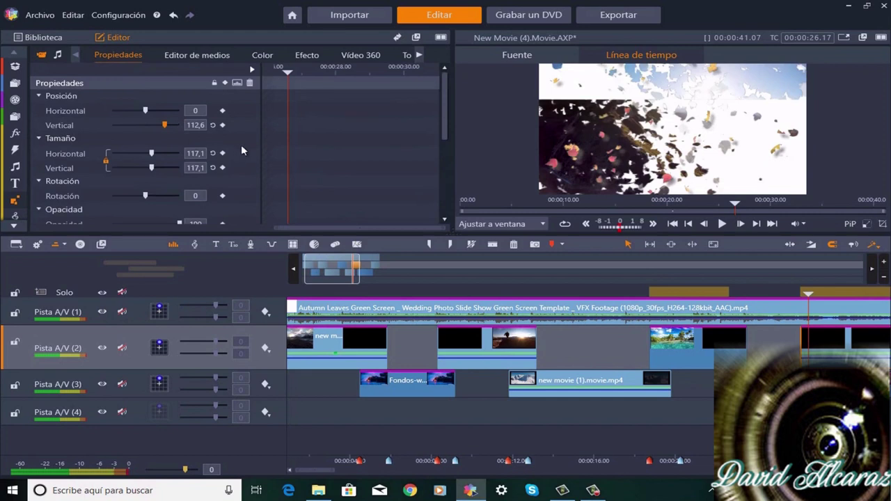
{"action": "mouse_move", "coordinate": [806, 294]}
{"action": "left_mouse_down"}
{"action": "mouse_move", "coordinate": [793, 293]}
{"action": "mouse_move", "coordinate": [800, 294]}
{"action": "left_mouse_up"}
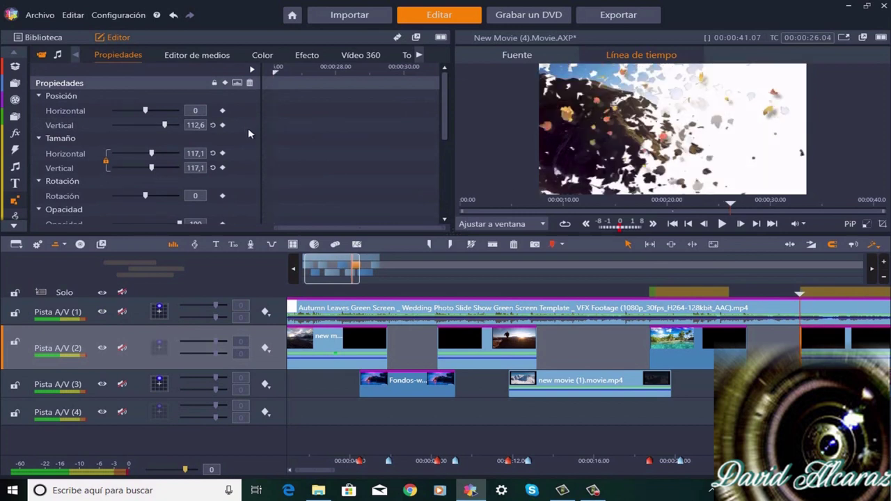
{"action": "key", "text": "Right"}
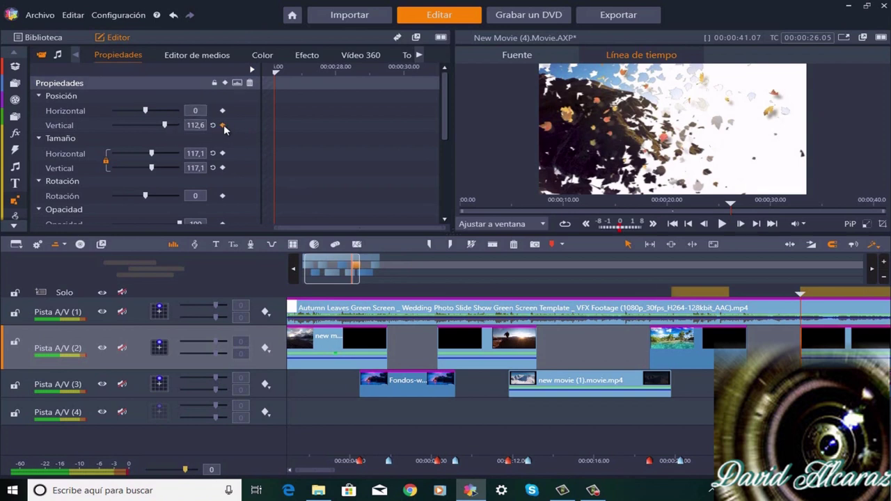
{"action": "left_click", "coordinate": [223, 126]}
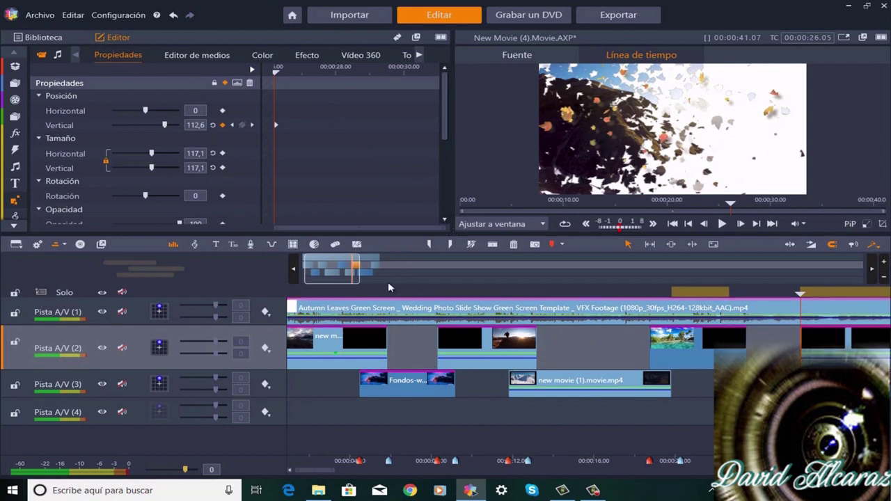
- Apply the Color De La Película (Calor) effect from NewBlue Film Effects' Film Color group to the autumn-leaves template on track A/V (1), at 00:00:24.17
{"action": "left_click_drag", "start_coordinate": [335, 270], "coordinate": [346, 270]}
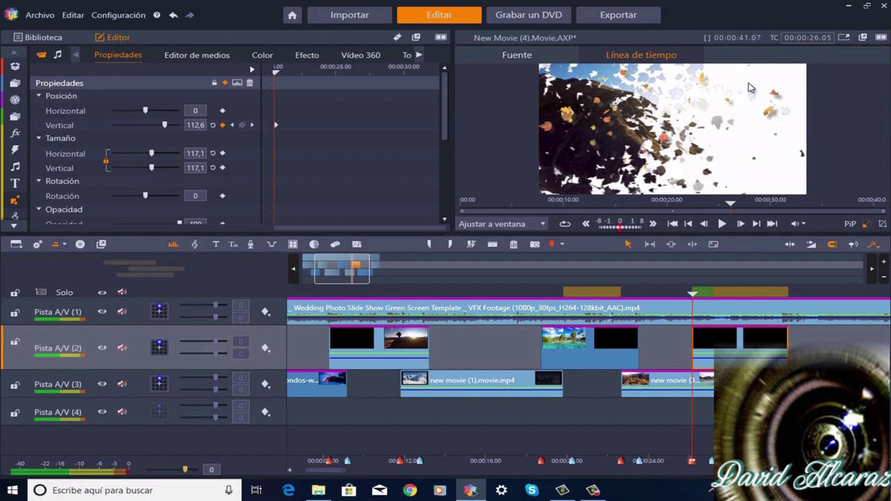
{"action": "left_click", "coordinate": [12, 154]}
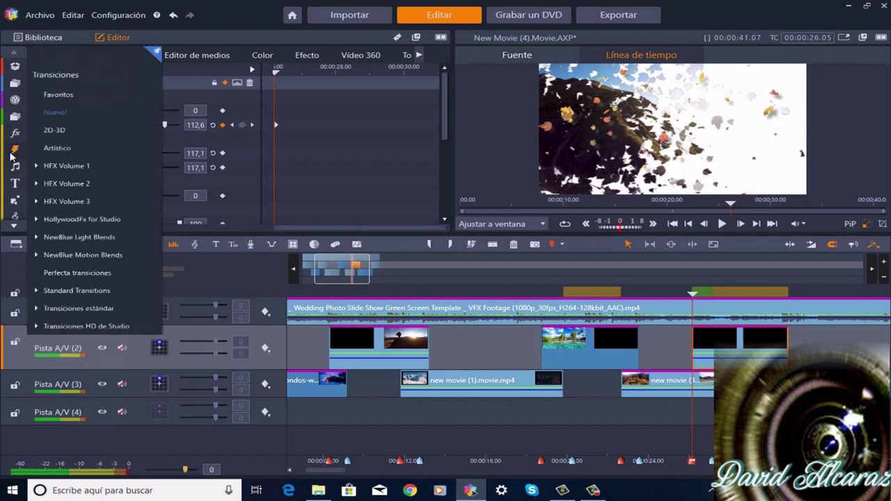
{"action": "left_click", "coordinate": [16, 137]}
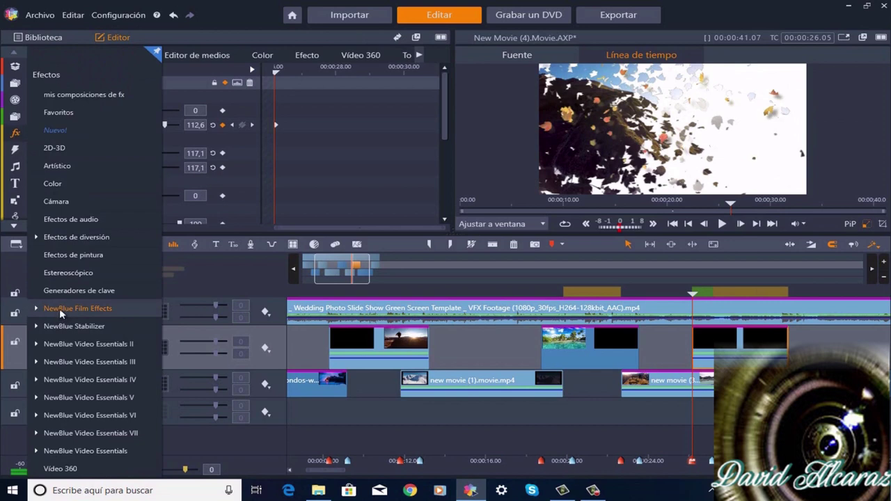
{"action": "left_click", "coordinate": [83, 310]}
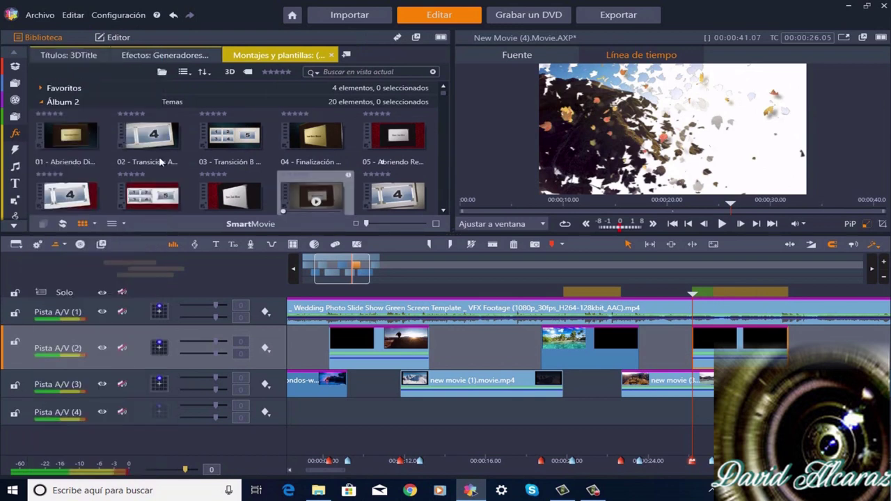
{"action": "mouse_move", "coordinate": [14, 140]}
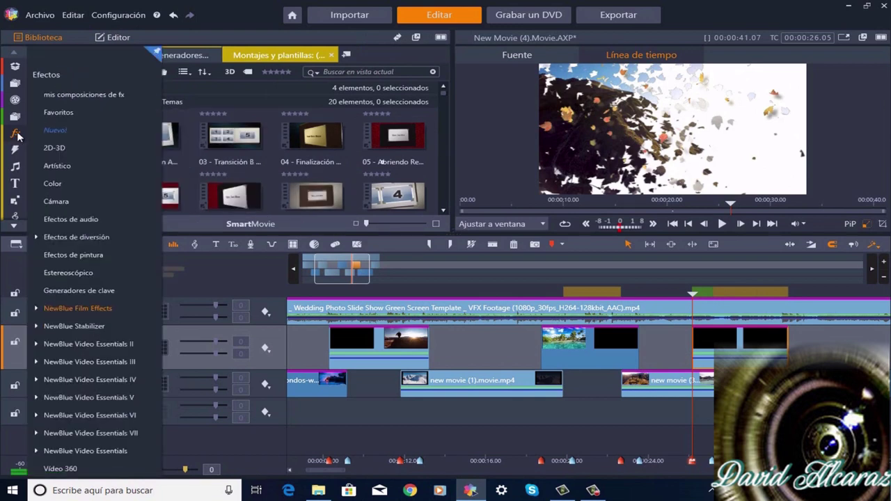
{"action": "left_click", "coordinate": [57, 309]}
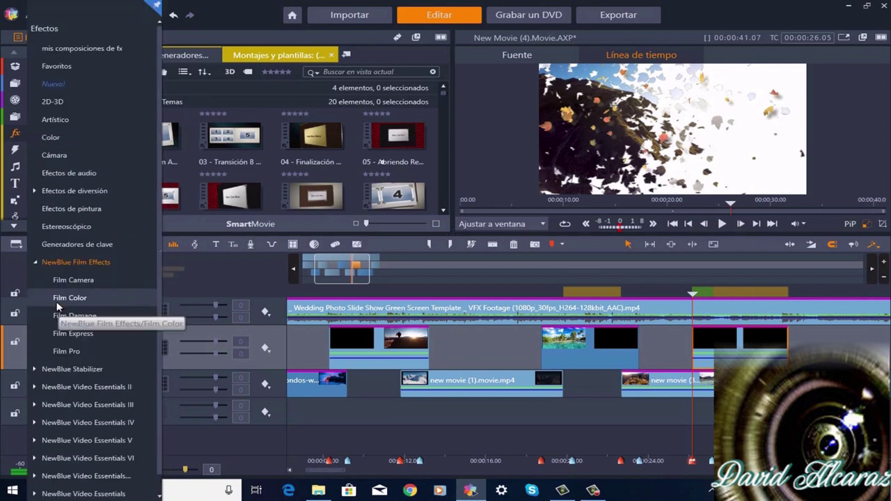
{"action": "left_click", "coordinate": [64, 298]}
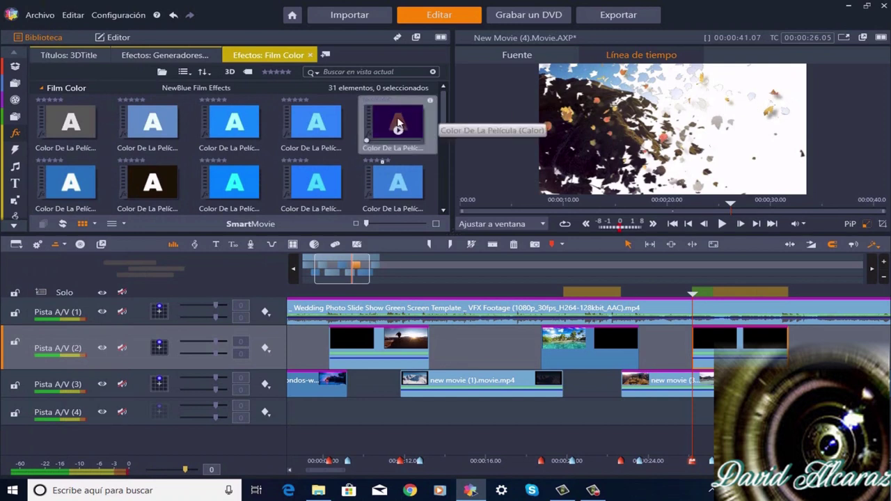
{"action": "left_click_drag", "start_coordinate": [398, 130], "coordinate": [660, 305]}
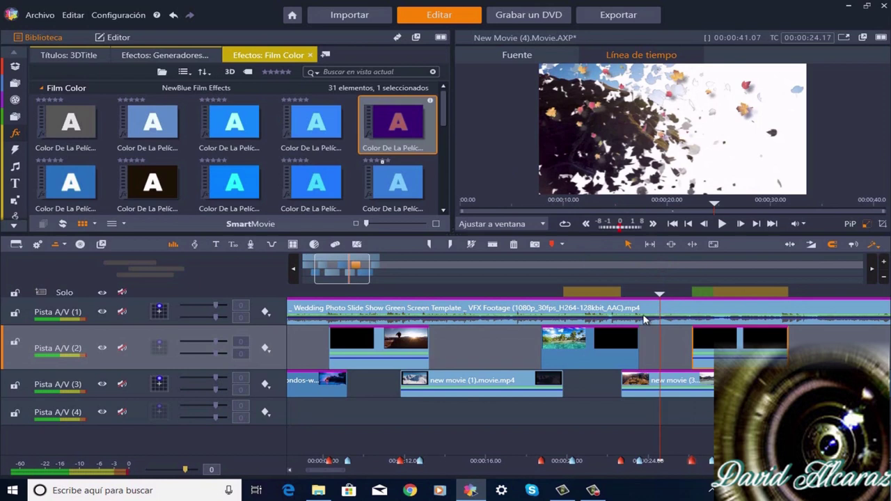
{"action": "left_click", "coordinate": [630, 310]}
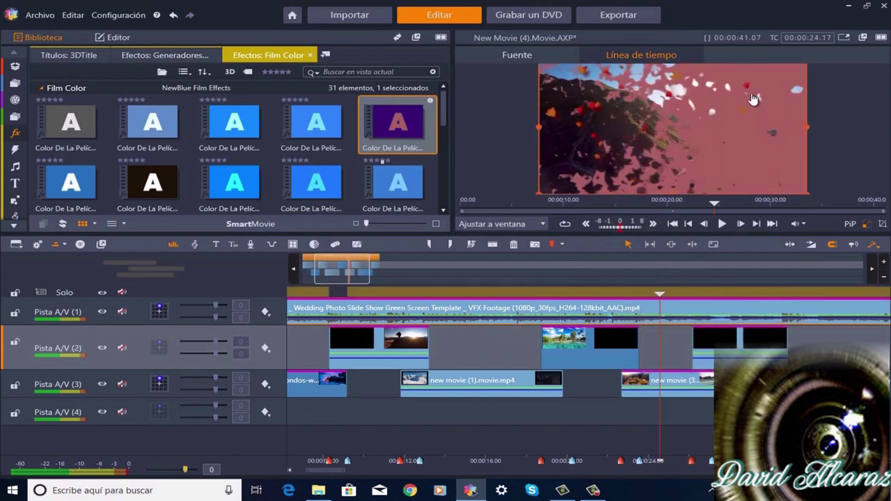
- Open the template clip's Color De La Película settings and change the Matizar tint from the preset to a dark color
{"action": "left_click", "coordinate": [120, 38]}
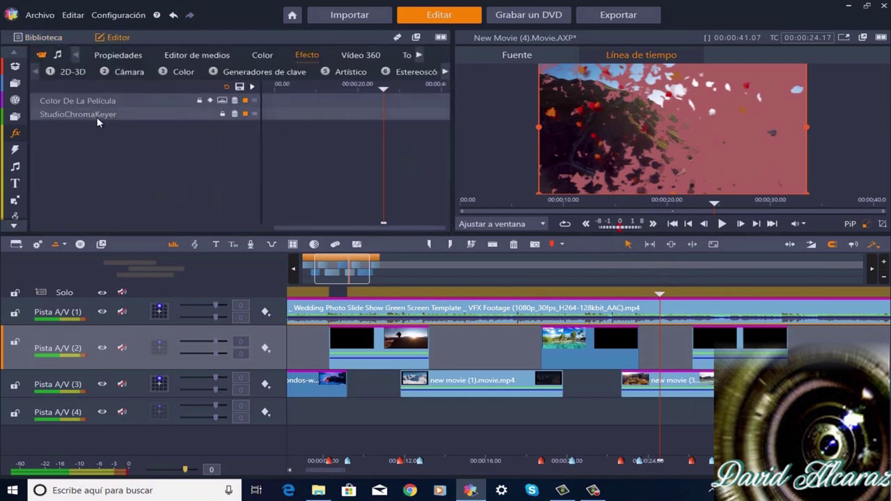
{"action": "left_click", "coordinate": [101, 101]}
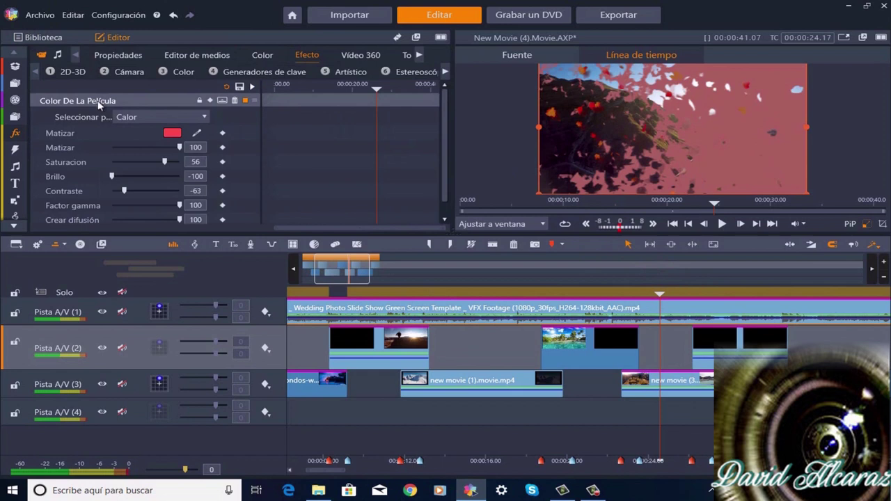
{"action": "left_click", "coordinate": [197, 131]}
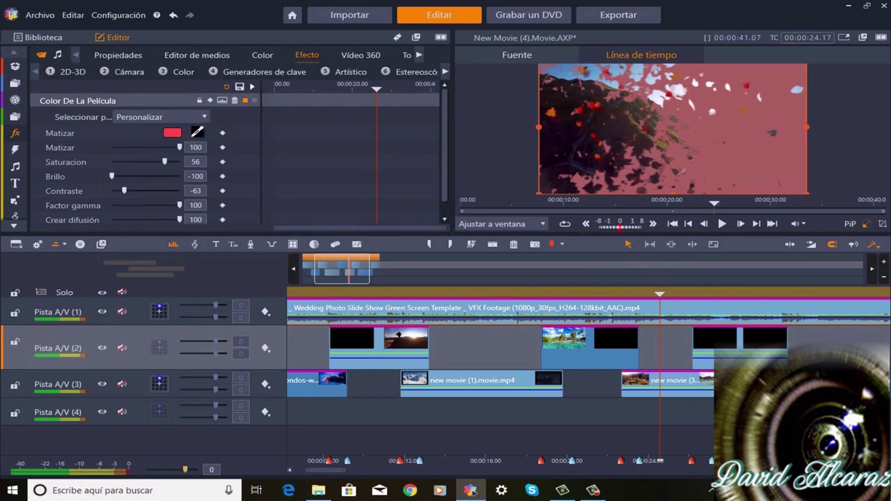
{"action": "left_click", "coordinate": [173, 133]}
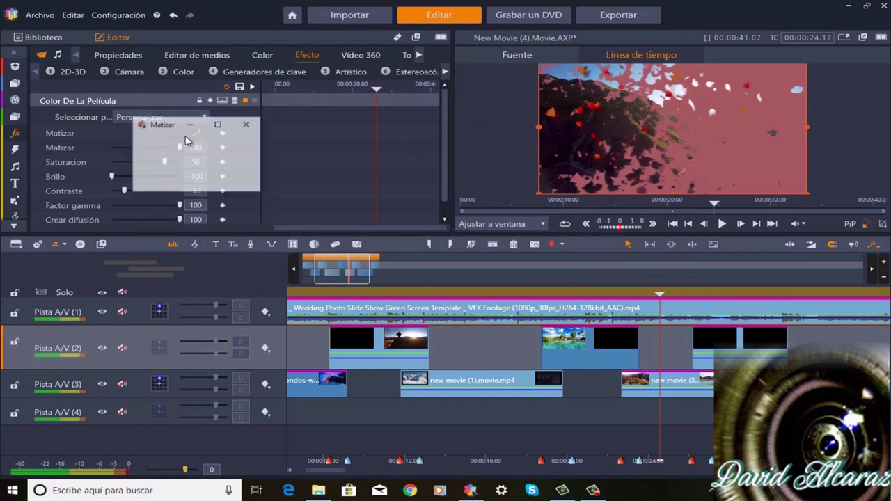
{"action": "left_click", "coordinate": [247, 126]}
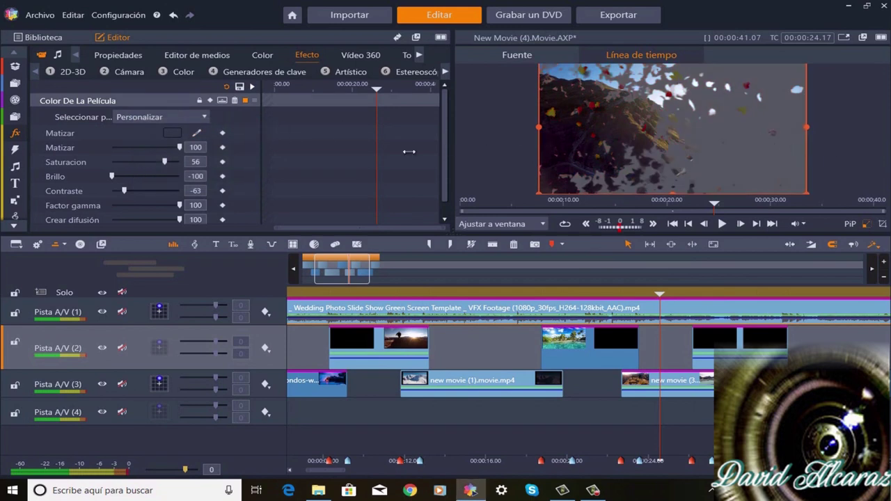
- Set the effect's Crear difusión to 0 and sample a brown Matizar tint from the mountain image in the preview
{"action": "left_click_drag", "start_coordinate": [447, 149], "coordinate": [449, 183]}
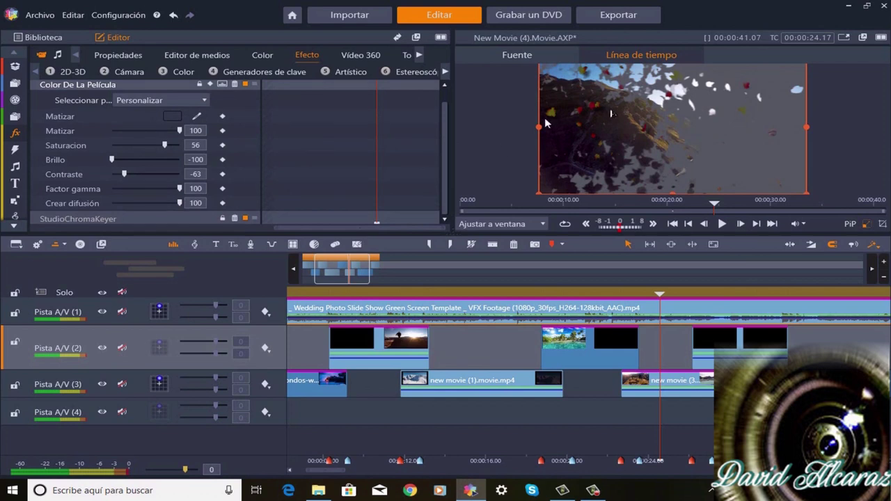
{"action": "left_click_drag", "start_coordinate": [183, 205], "coordinate": [4, 204]}
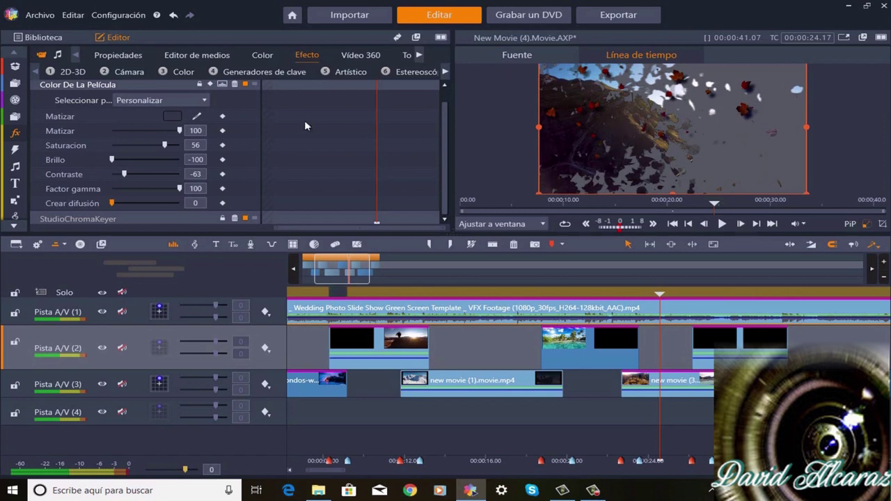
{"action": "left_click", "coordinate": [197, 116]}
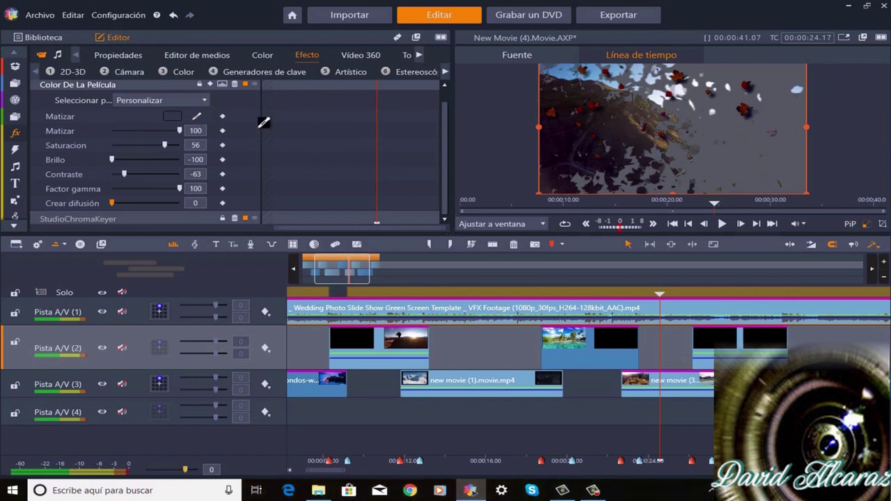
{"action": "left_click", "coordinate": [652, 135]}
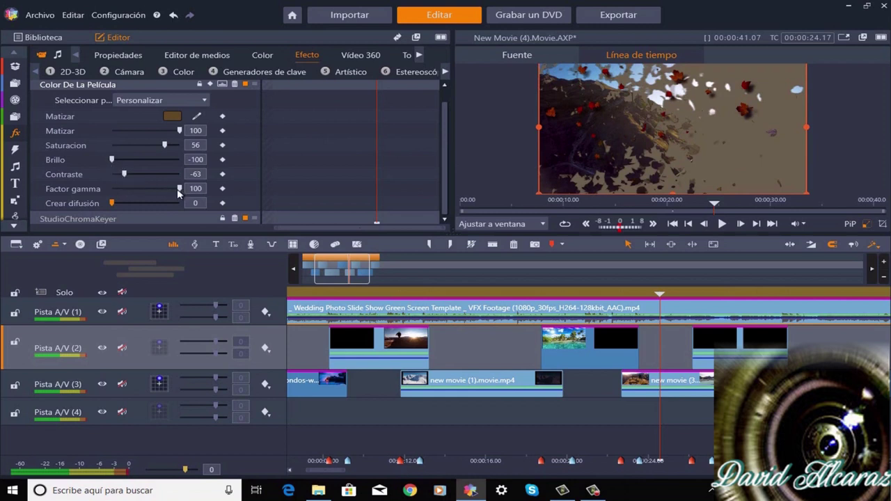
- Try Factor gamma at 0, restore it to 100 and check the template's look at 00:00:27.05
{"action": "left_click_drag", "start_coordinate": [107, 183], "coordinate": [12, 191]}
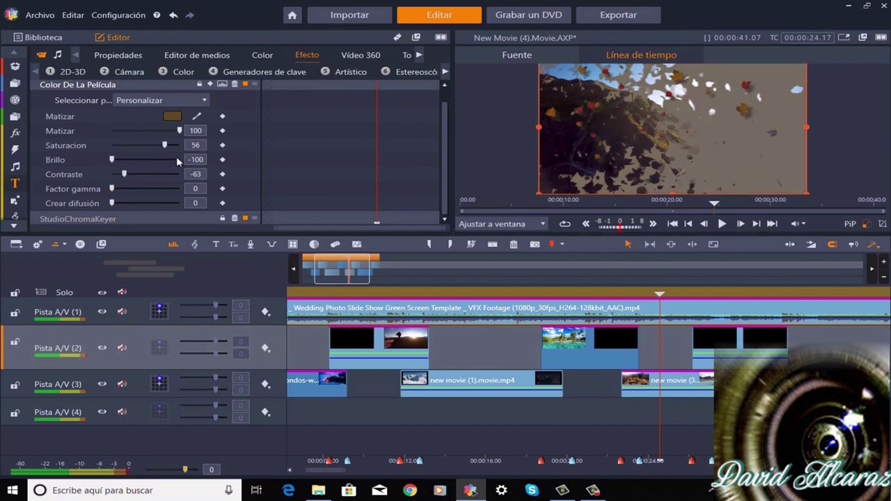
{"action": "left_click_drag", "start_coordinate": [111, 189], "coordinate": [312, 217]}
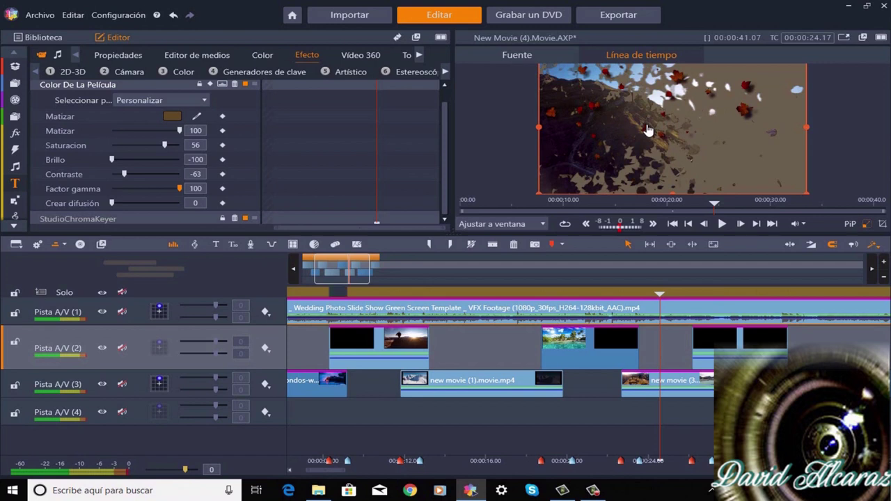
{"action": "left_click", "coordinate": [713, 294]}
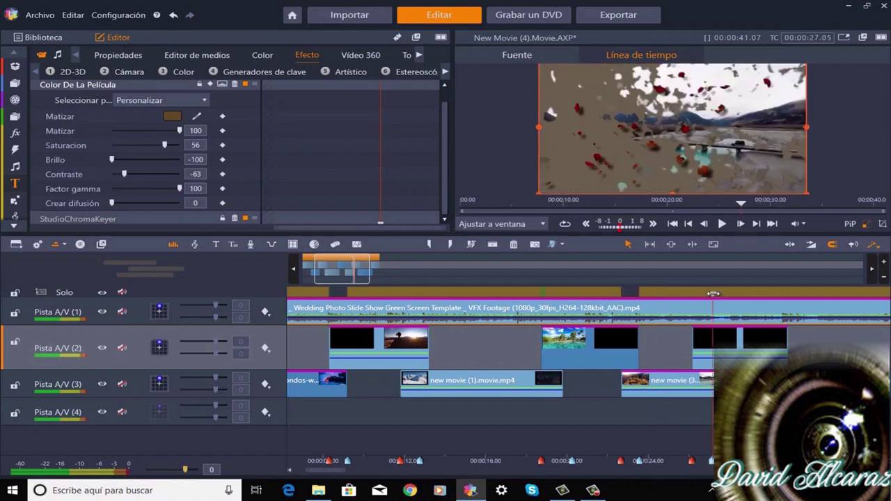